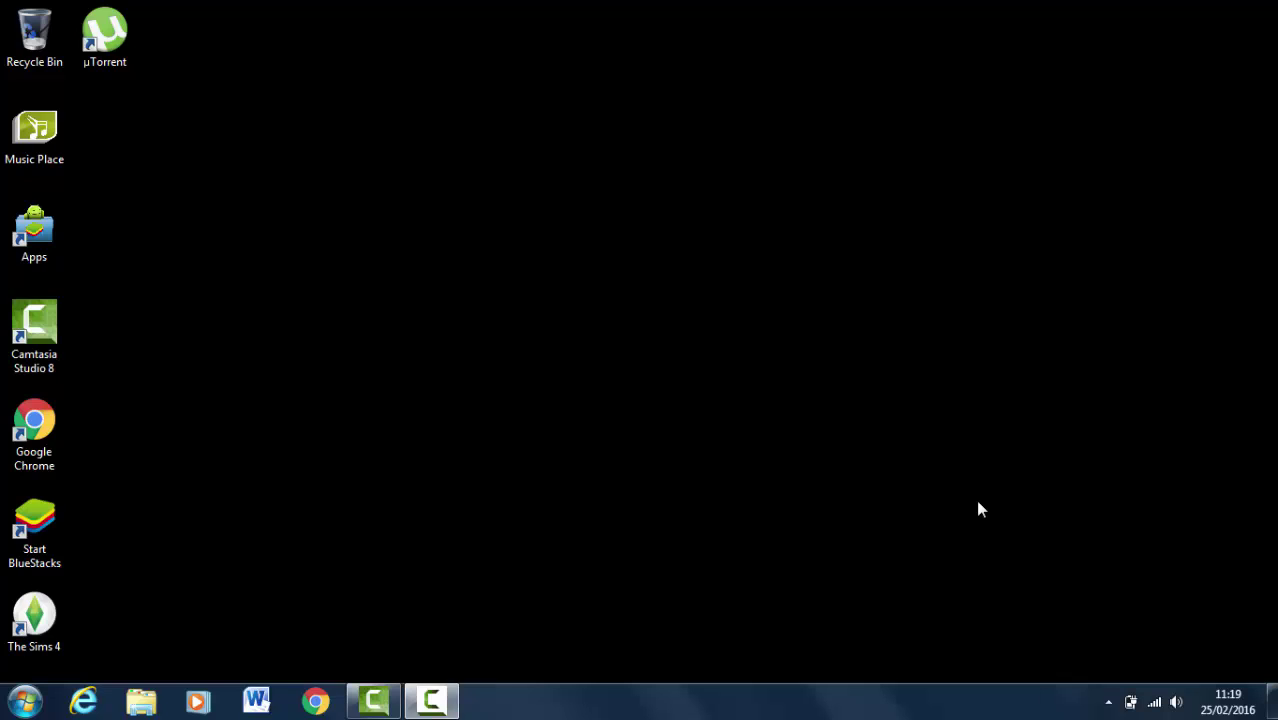
- Open Computer's Properties from the Start menu and dismiss the slow-performance balloon
{"action": "left_click", "coordinate": [25, 702]}
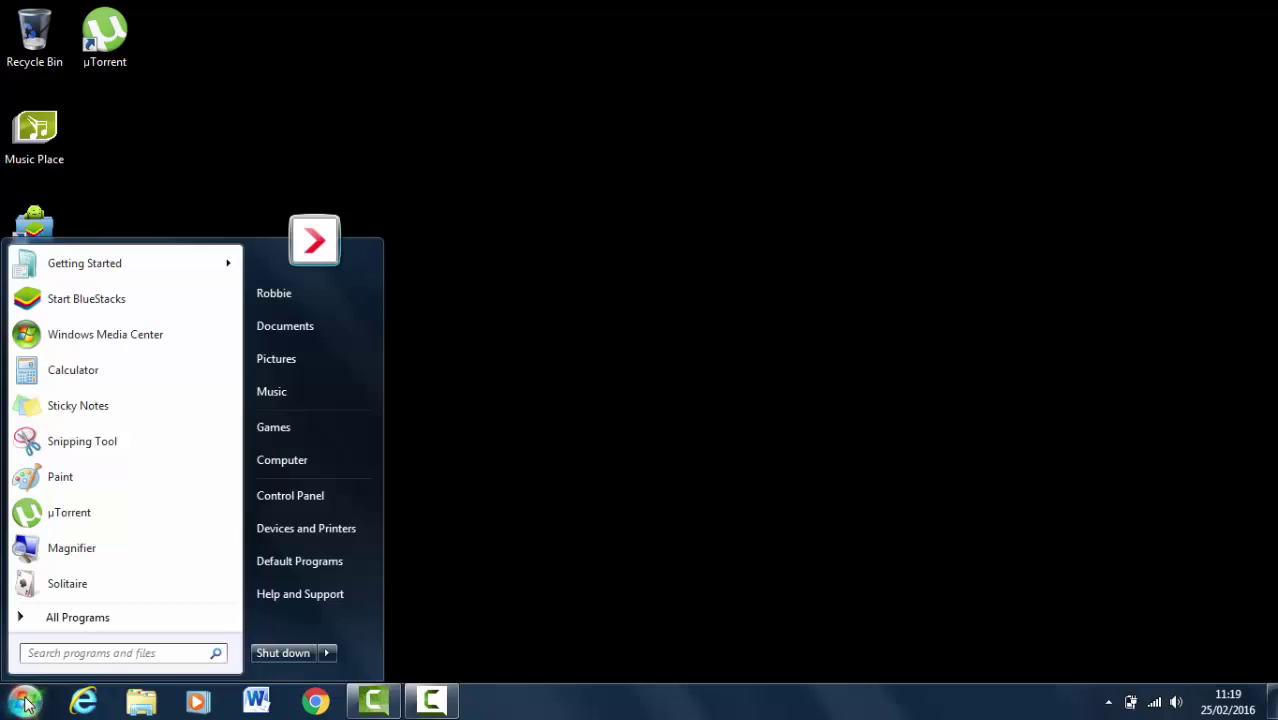
{"action": "right_click", "coordinate": [322, 469]}
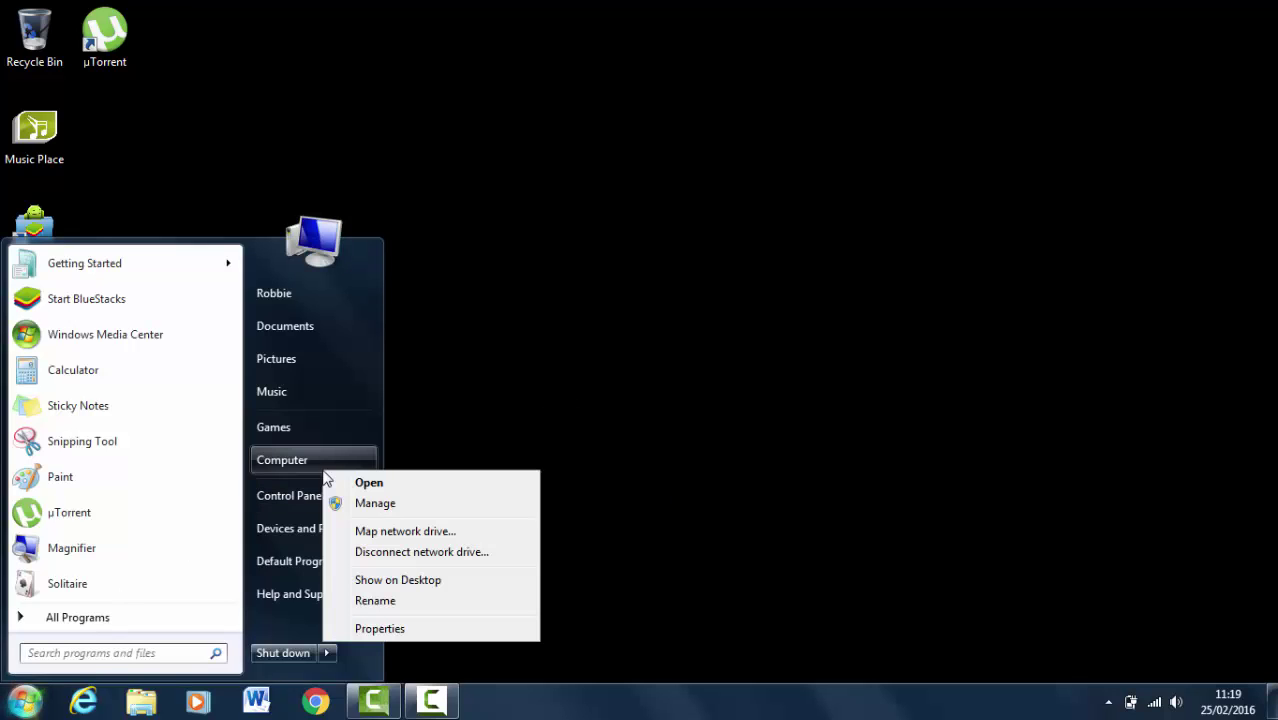
{"action": "left_click", "coordinate": [390, 628]}
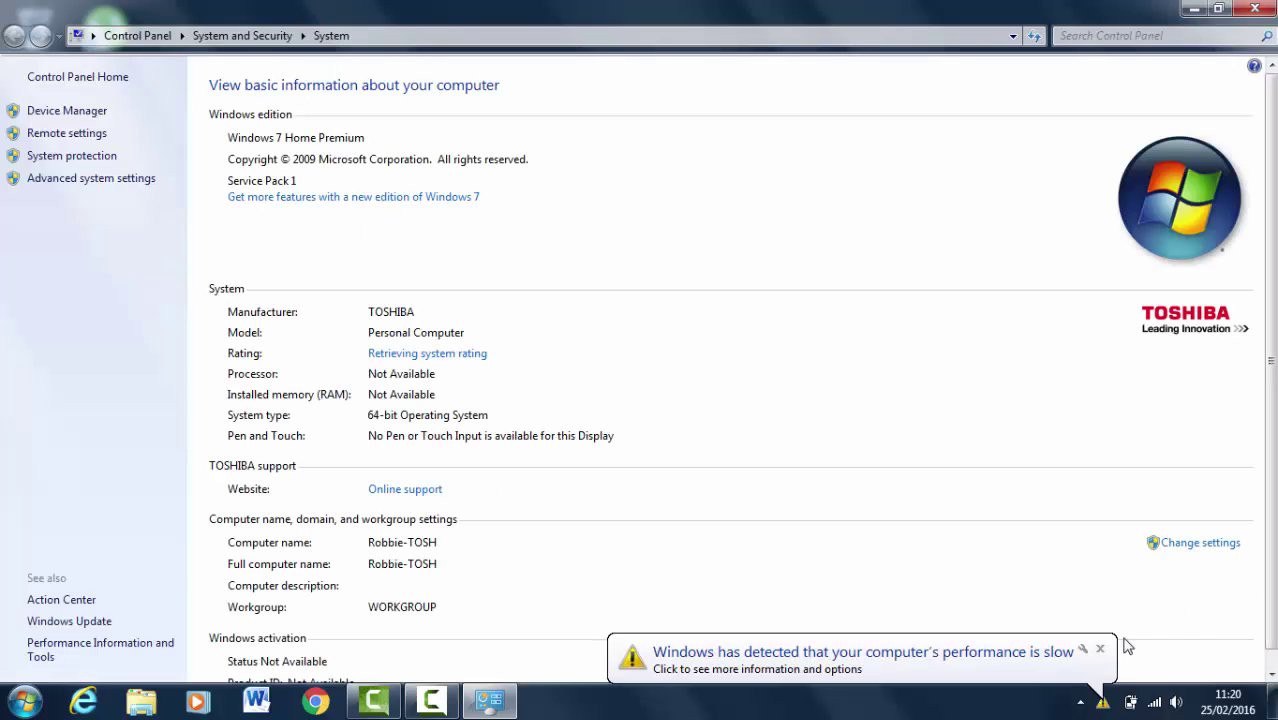
{"action": "left_click", "coordinate": [1099, 649]}
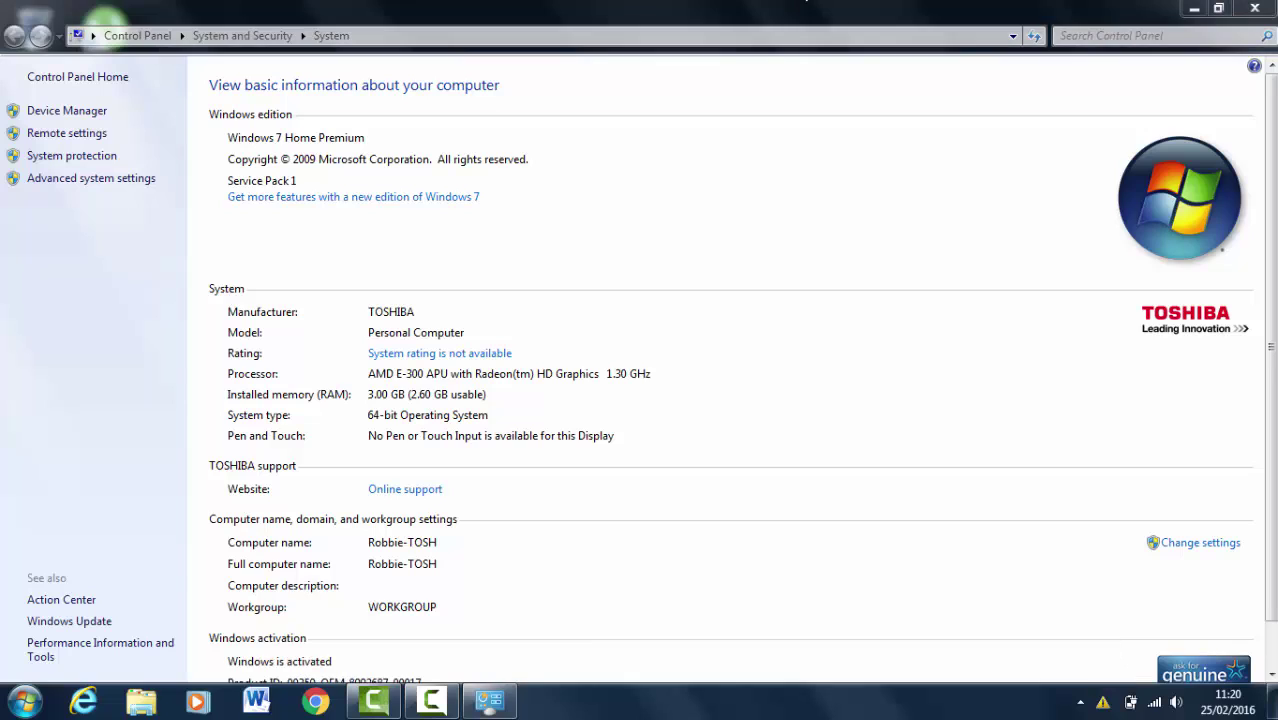
- Set visual effects to best performance, keeping smooth screen-font edges and visual styles, and confirm
{"action": "left_click", "coordinate": [108, 180]}
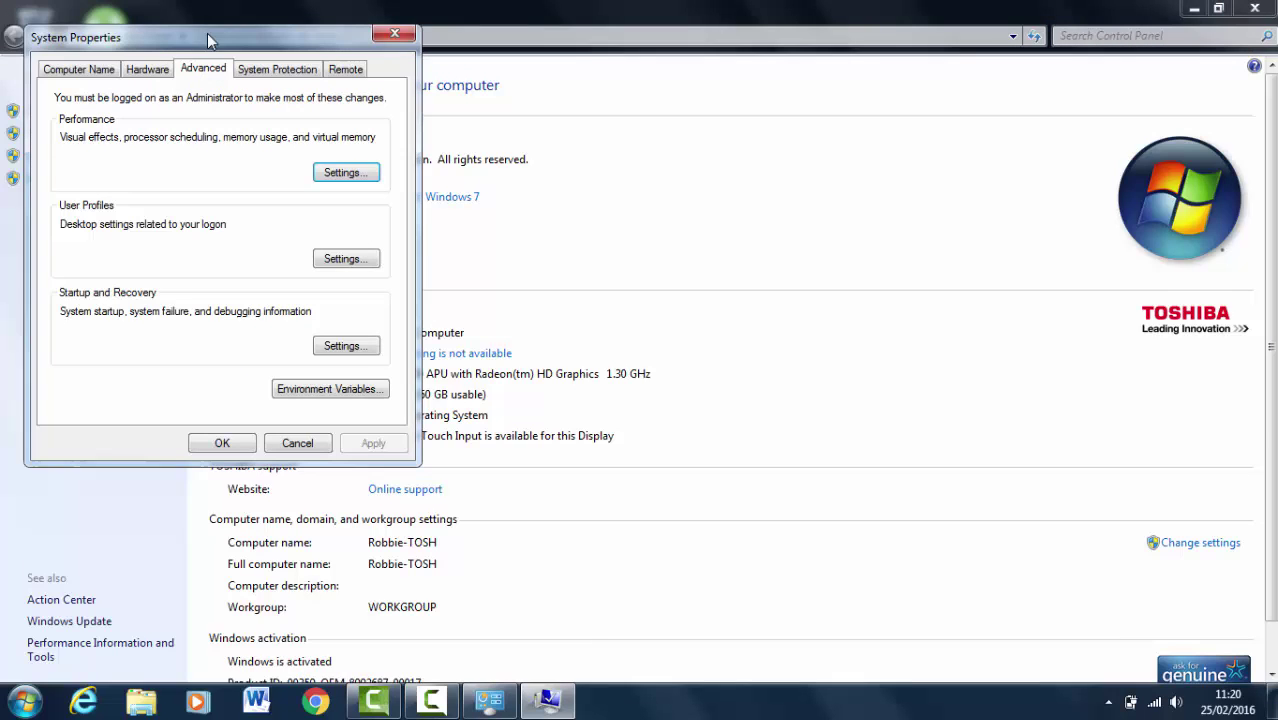
{"action": "left_click", "coordinate": [361, 176]}
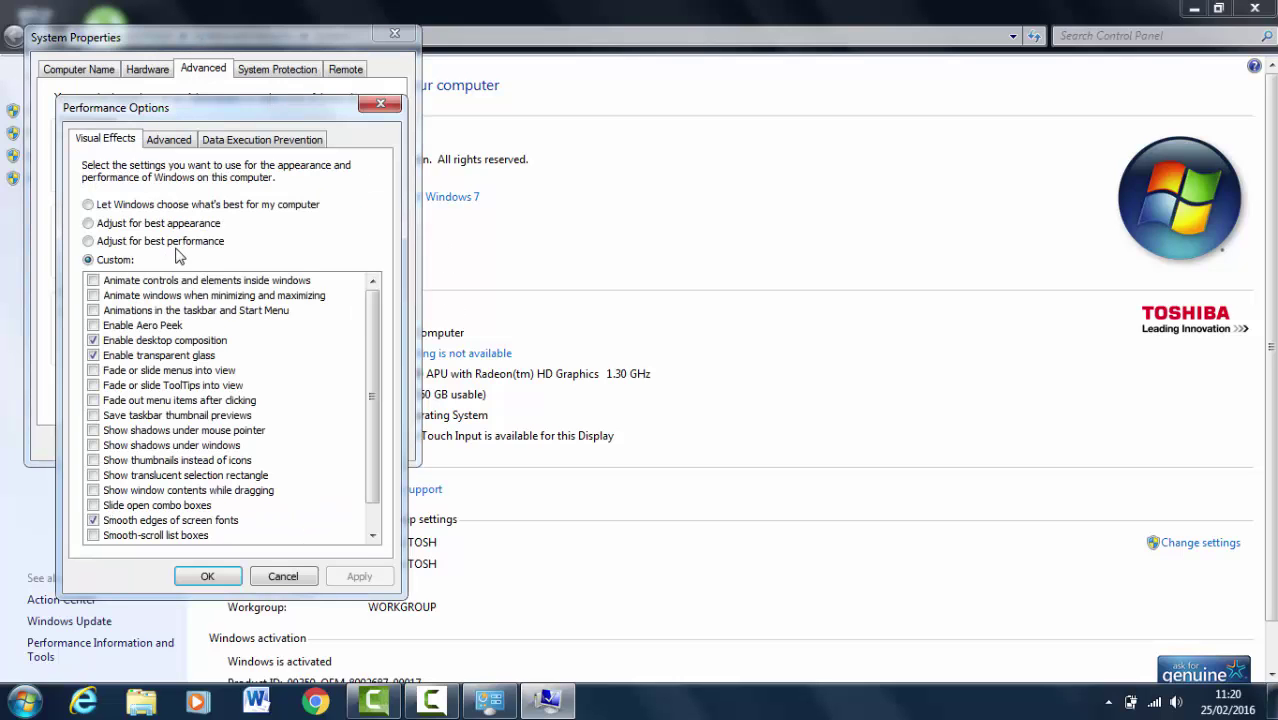
{"action": "left_click", "coordinate": [113, 246]}
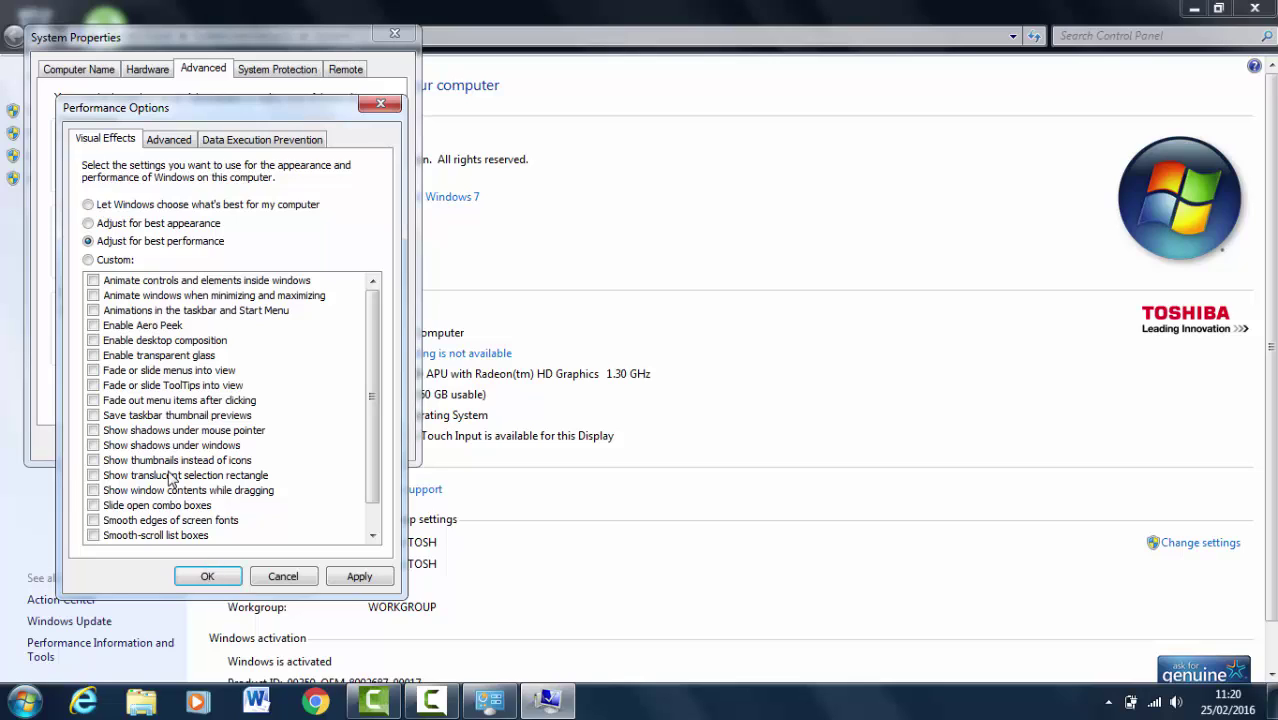
{"action": "left_click", "coordinate": [374, 537]}
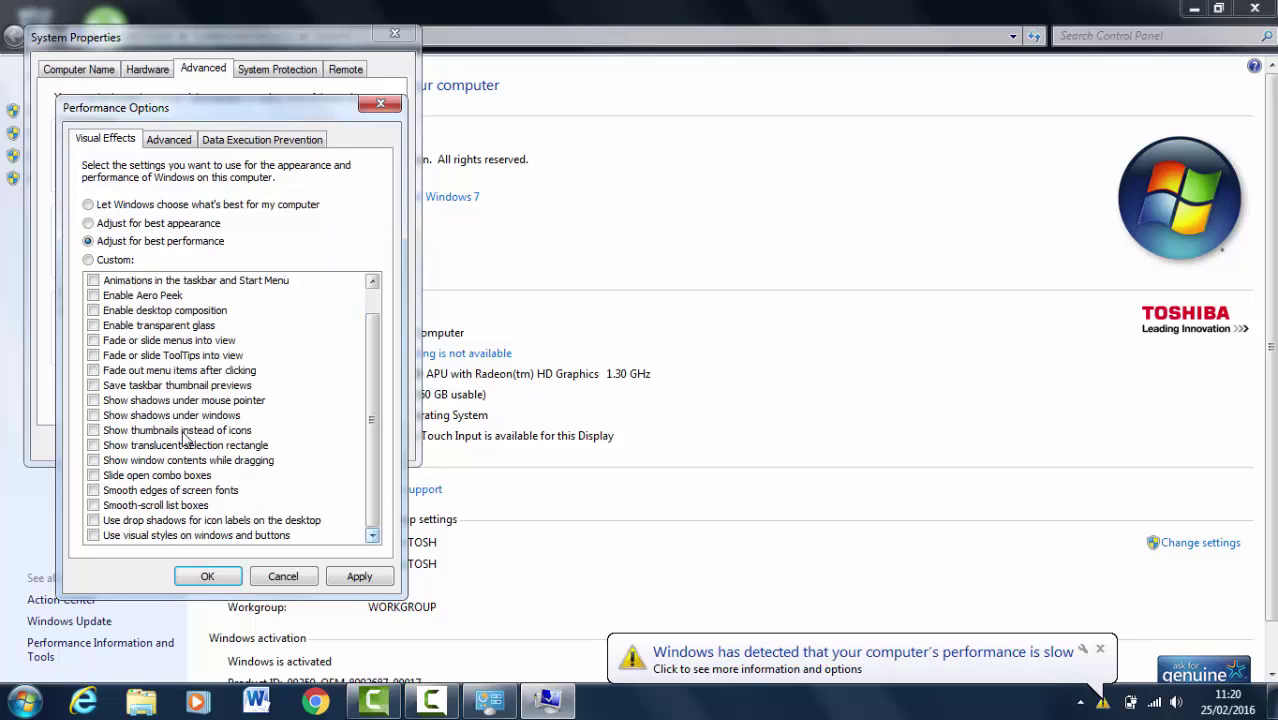
{"action": "left_click", "coordinate": [93, 536]}
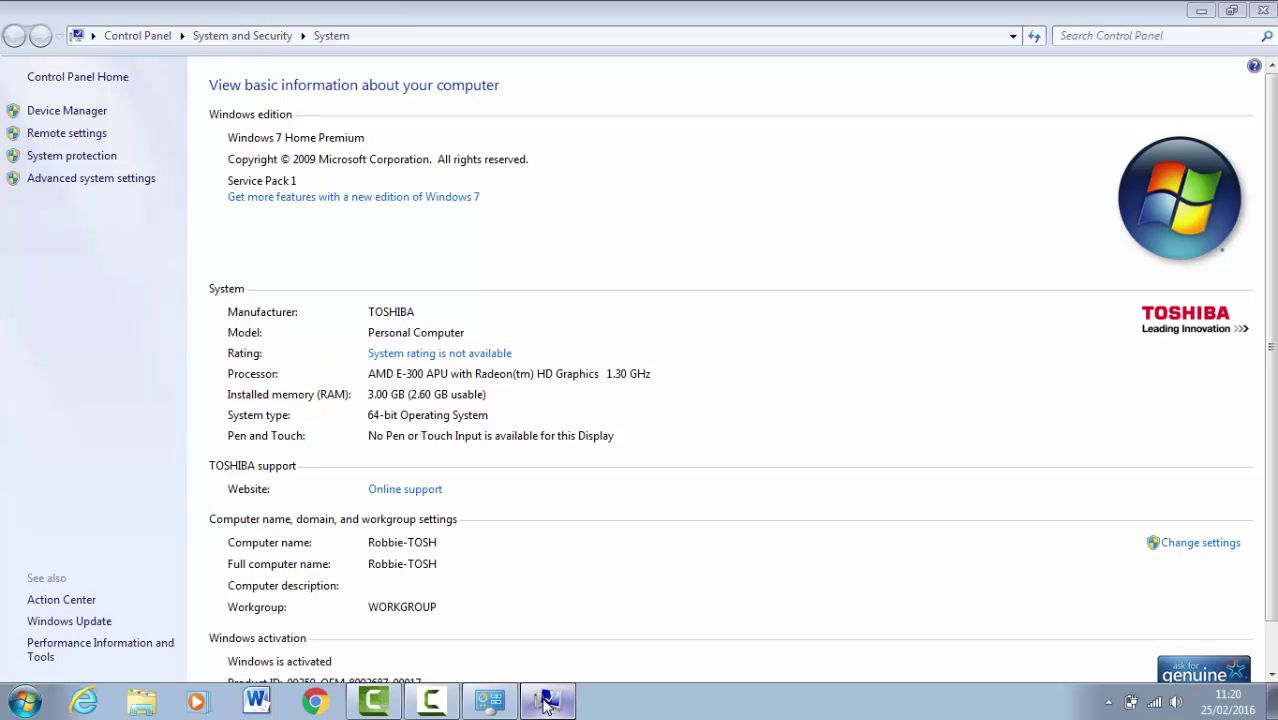
{"action": "left_click", "coordinate": [493, 703]}
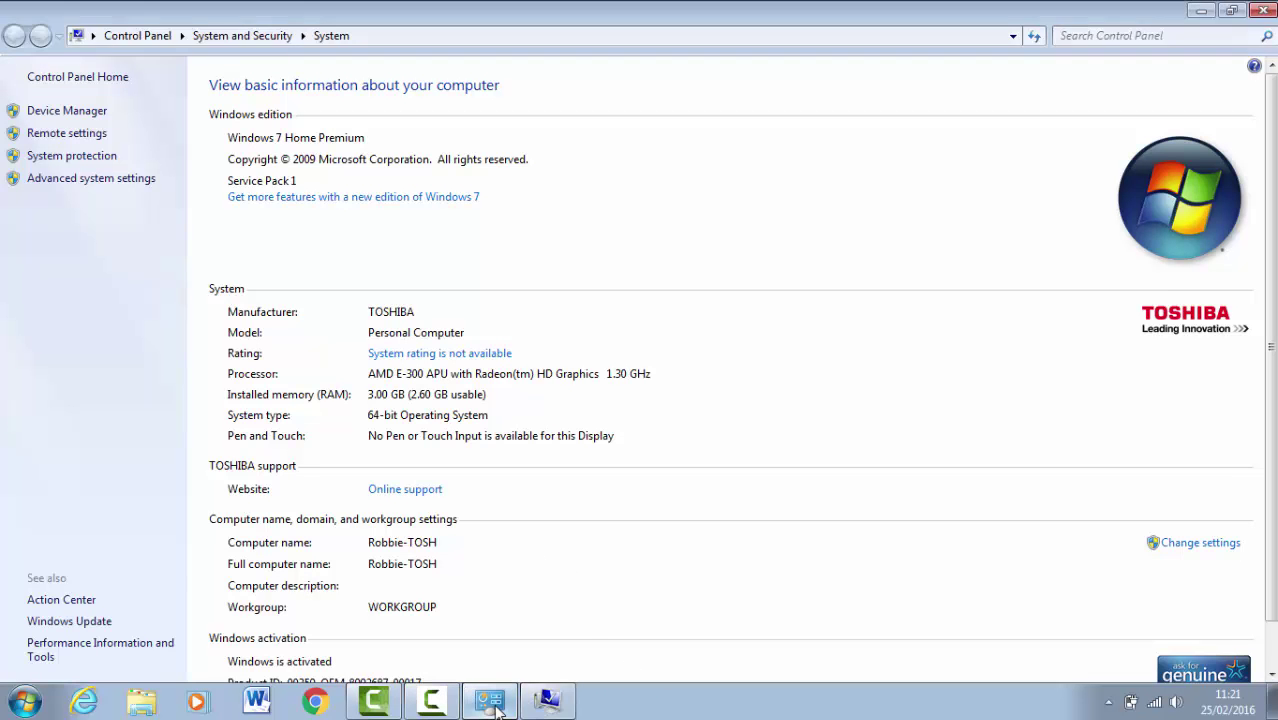
{"action": "left_click", "coordinate": [547, 700]}
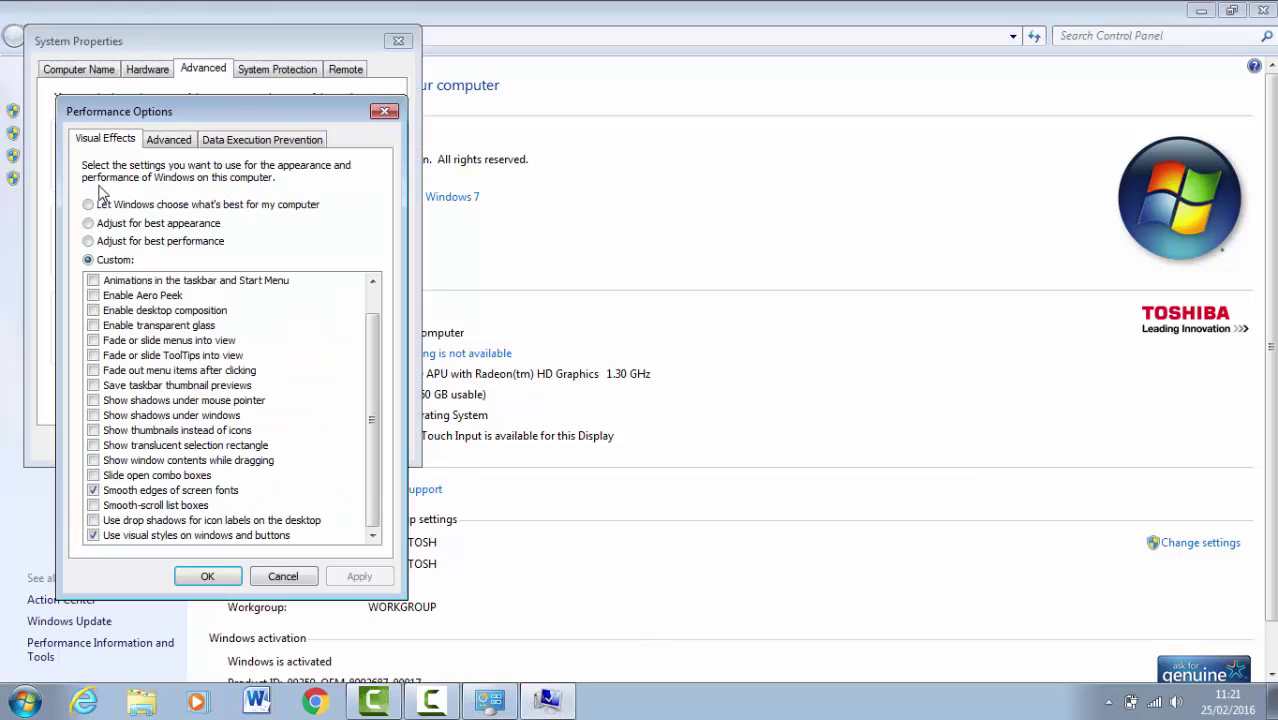
{"action": "left_click", "coordinate": [224, 569]}
{"action": "left_click", "coordinate": [245, 442]}
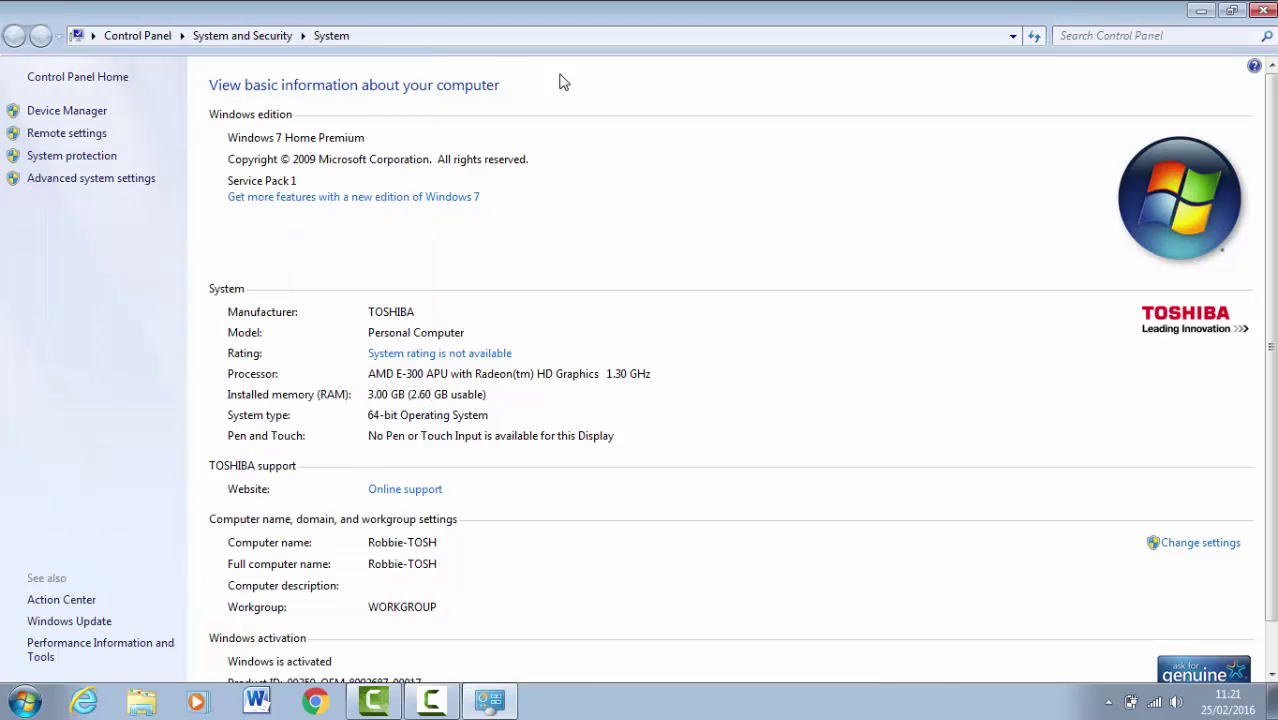
- Close the System window and confirm High performance is the active plan in Power Options
{"action": "left_click", "coordinate": [1264, 12]}
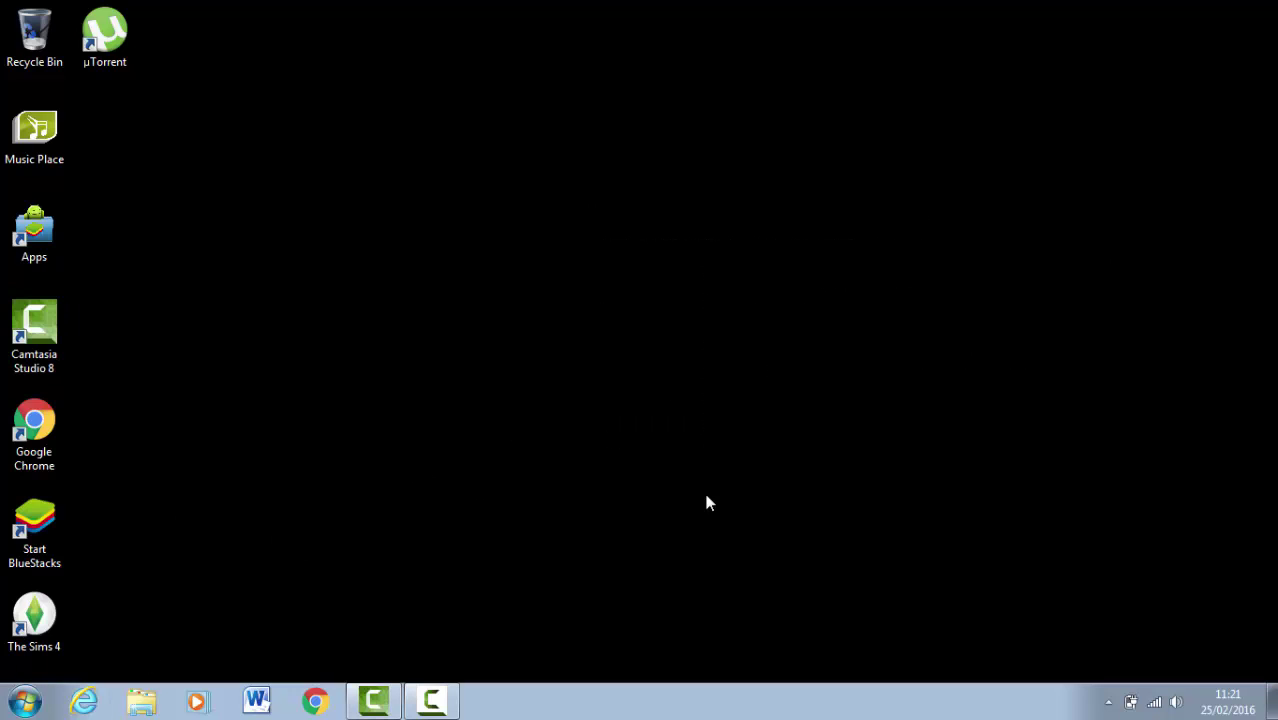
{"action": "left_click", "coordinate": [1110, 704]}
{"action": "left_click", "coordinate": [1111, 704]}
{"action": "right_click", "coordinate": [1127, 703]}
{"action": "left_click", "coordinate": [1129, 706]}
{"action": "left_click", "coordinate": [1131, 706]}
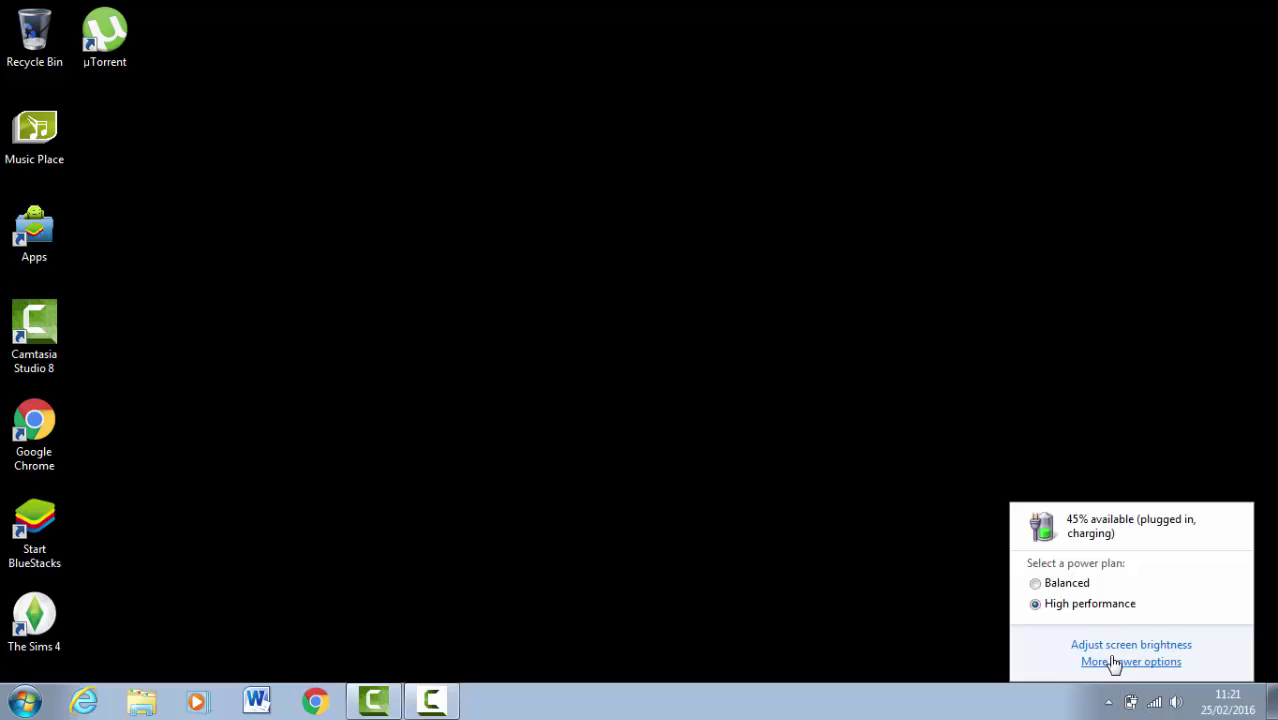
{"action": "left_click", "coordinate": [891, 446]}
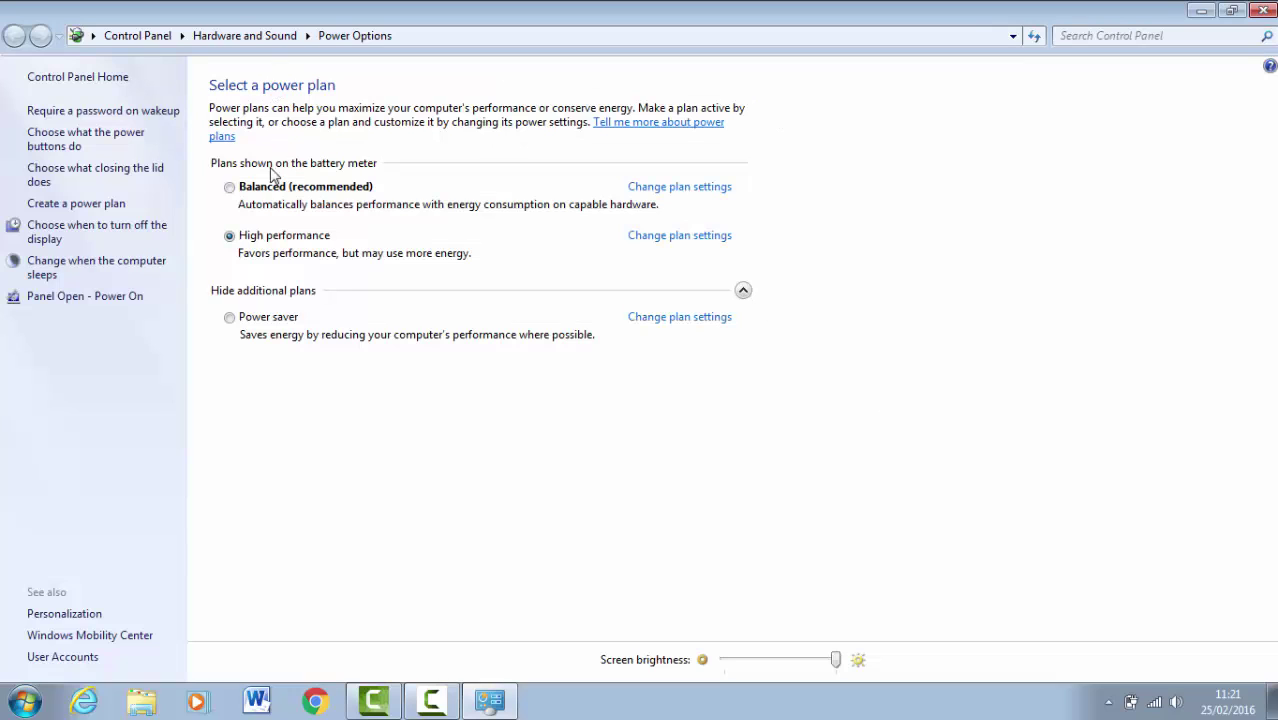
{"action": "left_click", "coordinate": [295, 291]}
{"action": "left_click", "coordinate": [296, 291]}
- Close Power Options, launch msconfig from Start search, and view its Startup items
{"action": "left_click", "coordinate": [1265, 9]}
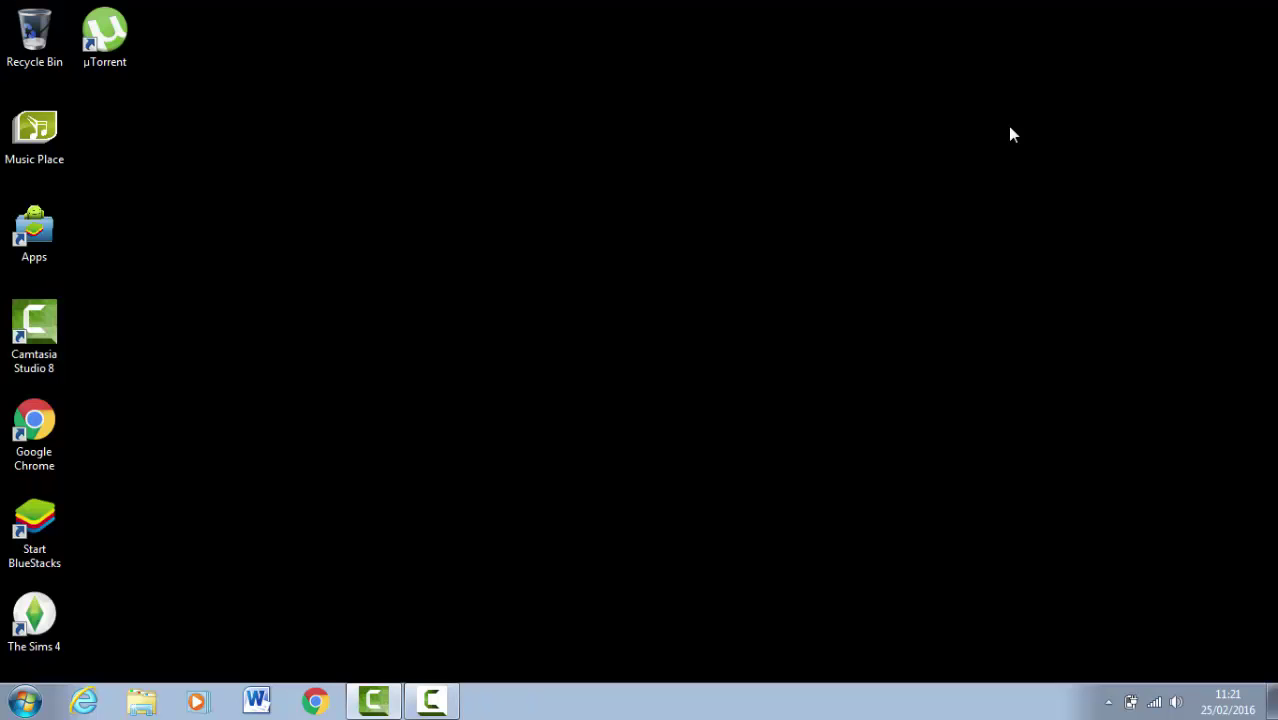
{"action": "left_click_drag", "start_coordinate": [320, 456], "coordinate": [696, 316]}
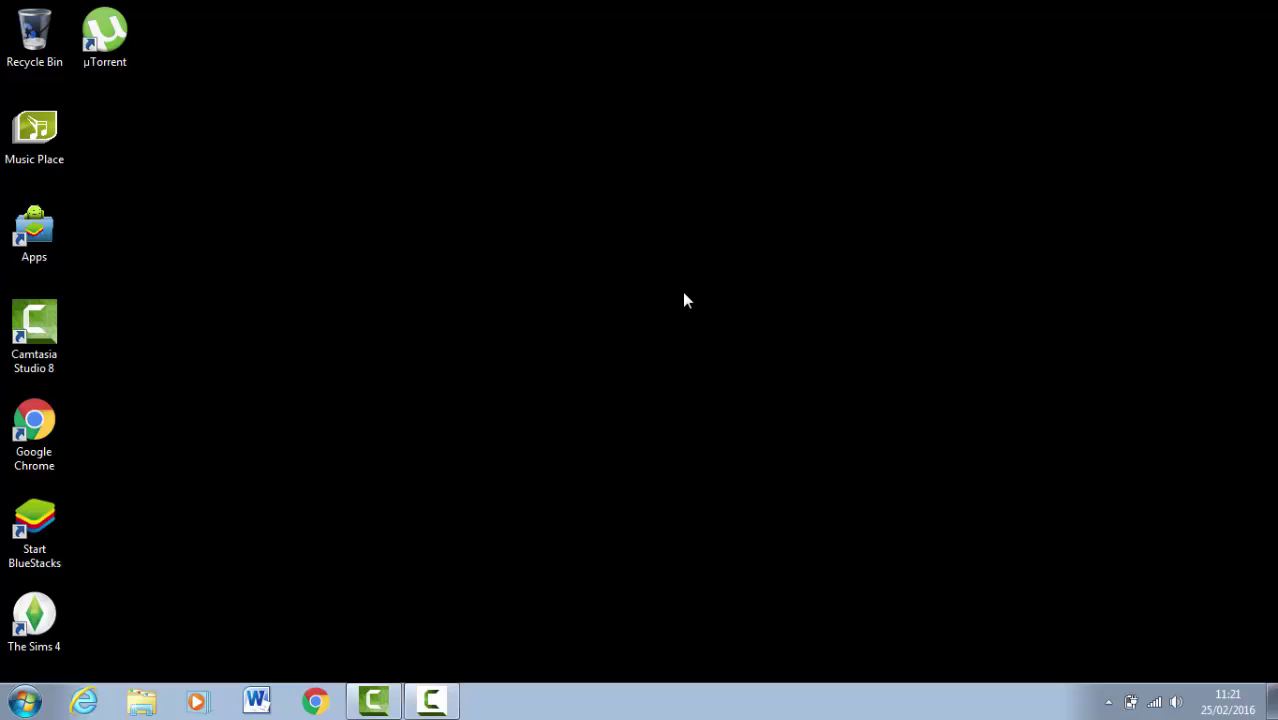
{"action": "left_click", "coordinate": [14, 706]}
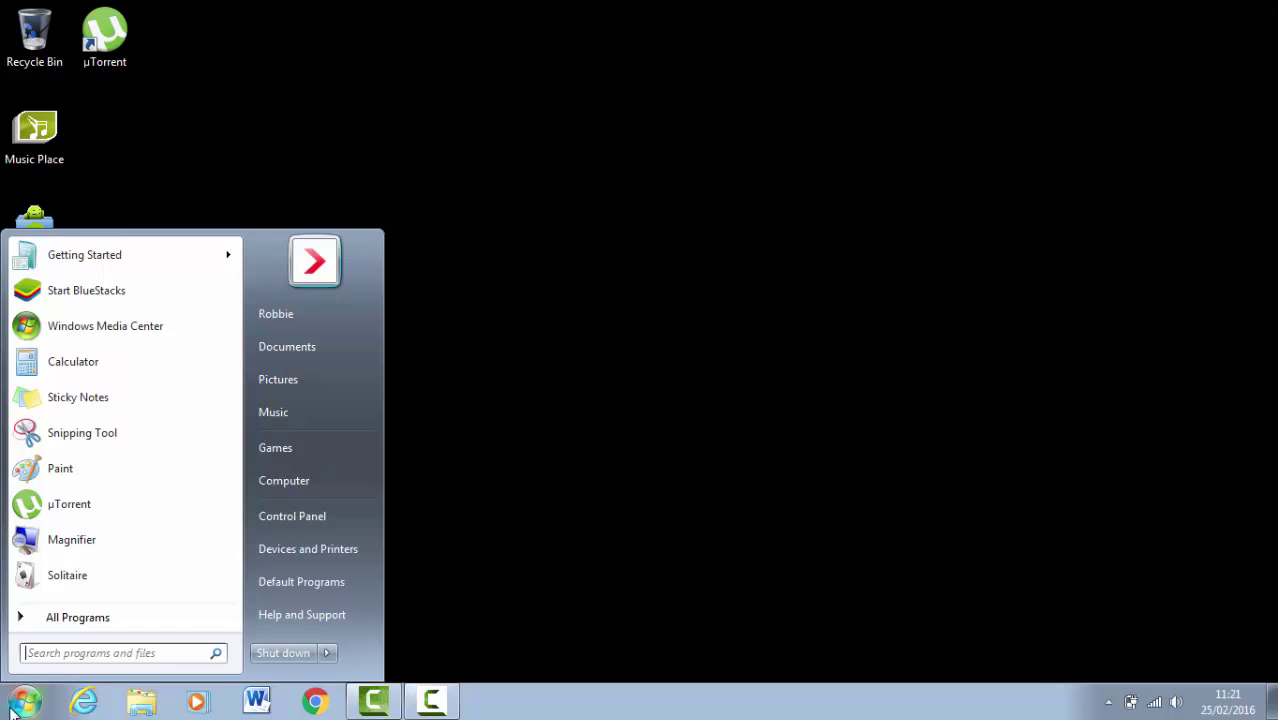
{"action": "left_click", "coordinate": [60, 652]}
{"action": "type", "text": "ms"}
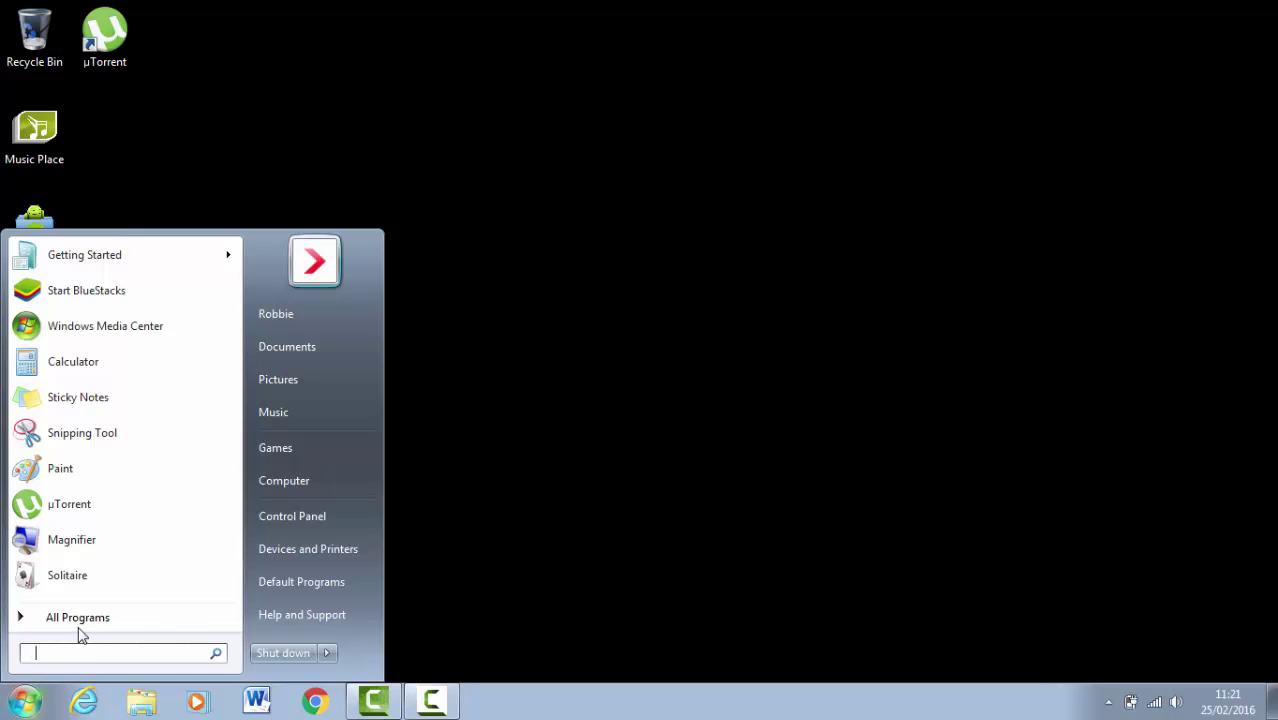
{"action": "type", "text": "config"}
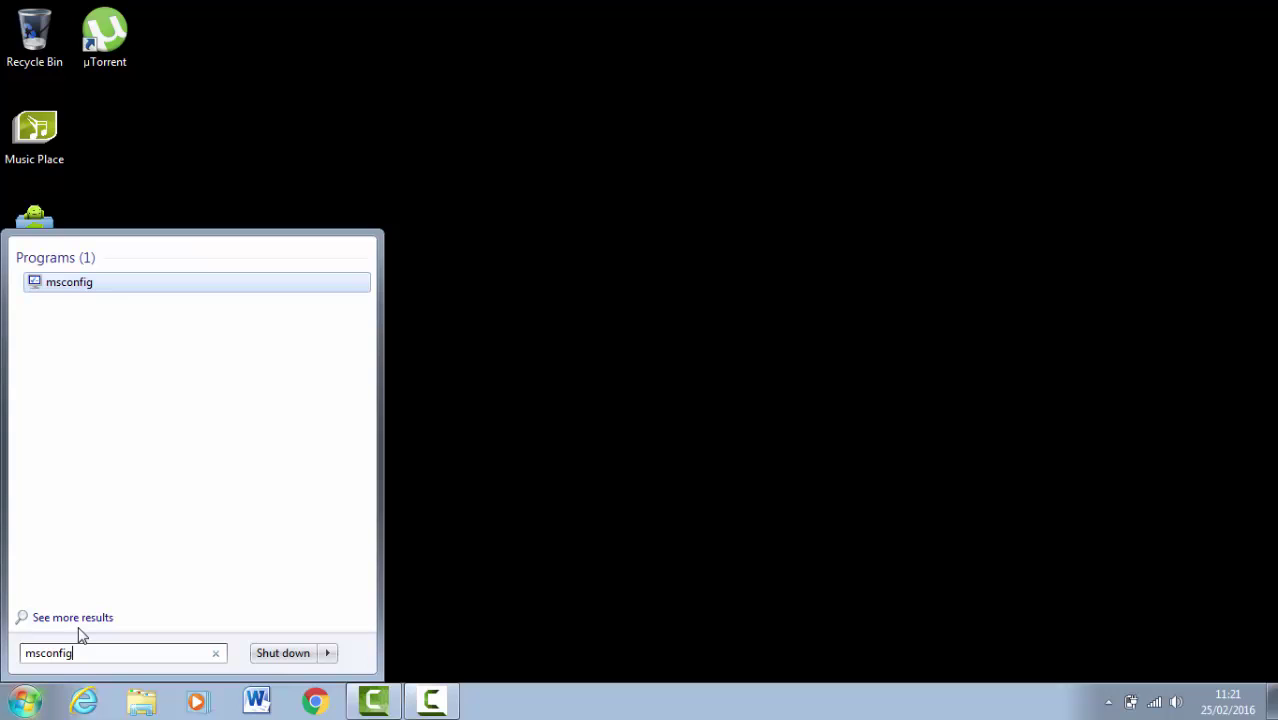
{"action": "left_click", "coordinate": [93, 288]}
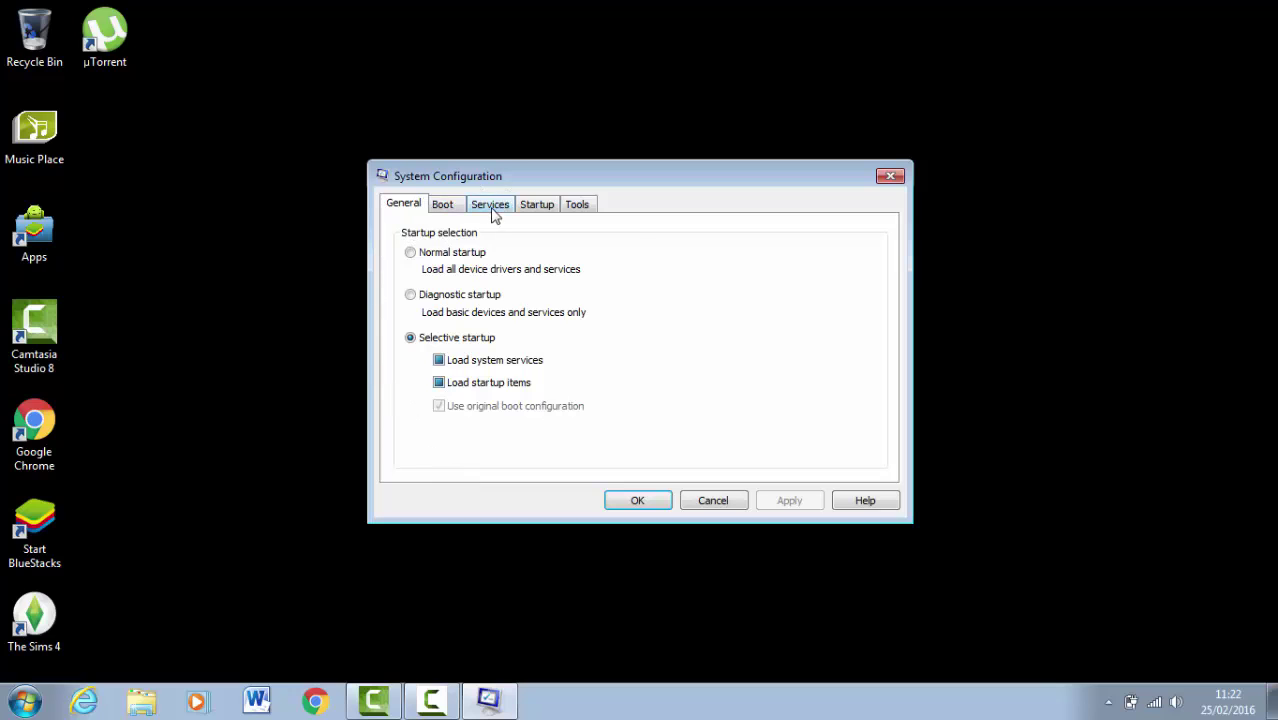
{"action": "left_click", "coordinate": [527, 205]}
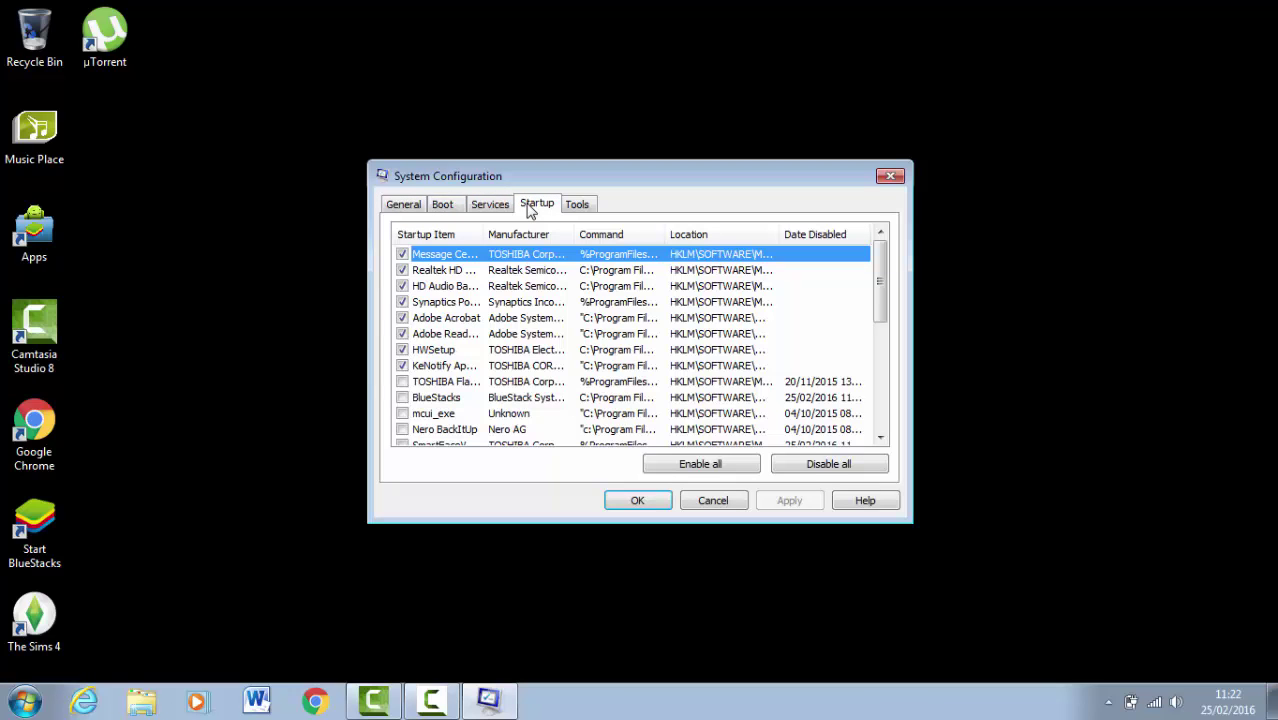
{"action": "mouse_move", "coordinate": [881, 292]}
{"action": "left_mouse_down"}
{"action": "mouse_move", "coordinate": [874, 414]}
{"action": "mouse_move", "coordinate": [857, 266]}
{"action": "mouse_move", "coordinate": [862, 404]}
{"action": "mouse_move", "coordinate": [880, 252]}
{"action": "mouse_move", "coordinate": [862, 404]}
{"action": "mouse_move", "coordinate": [876, 276]}
{"action": "mouse_move", "coordinate": [862, 390]}
{"action": "mouse_move", "coordinate": [858, 375]}
{"action": "mouse_move", "coordinate": [845, 405]}
{"action": "mouse_move", "coordinate": [893, 251]}
{"action": "mouse_move", "coordinate": [890, 270]}
{"action": "left_mouse_up"}
- Launch Change UAC Settings from msconfig's Tools, set it to Never notify, and confirm
{"action": "left_click", "coordinate": [577, 208]}
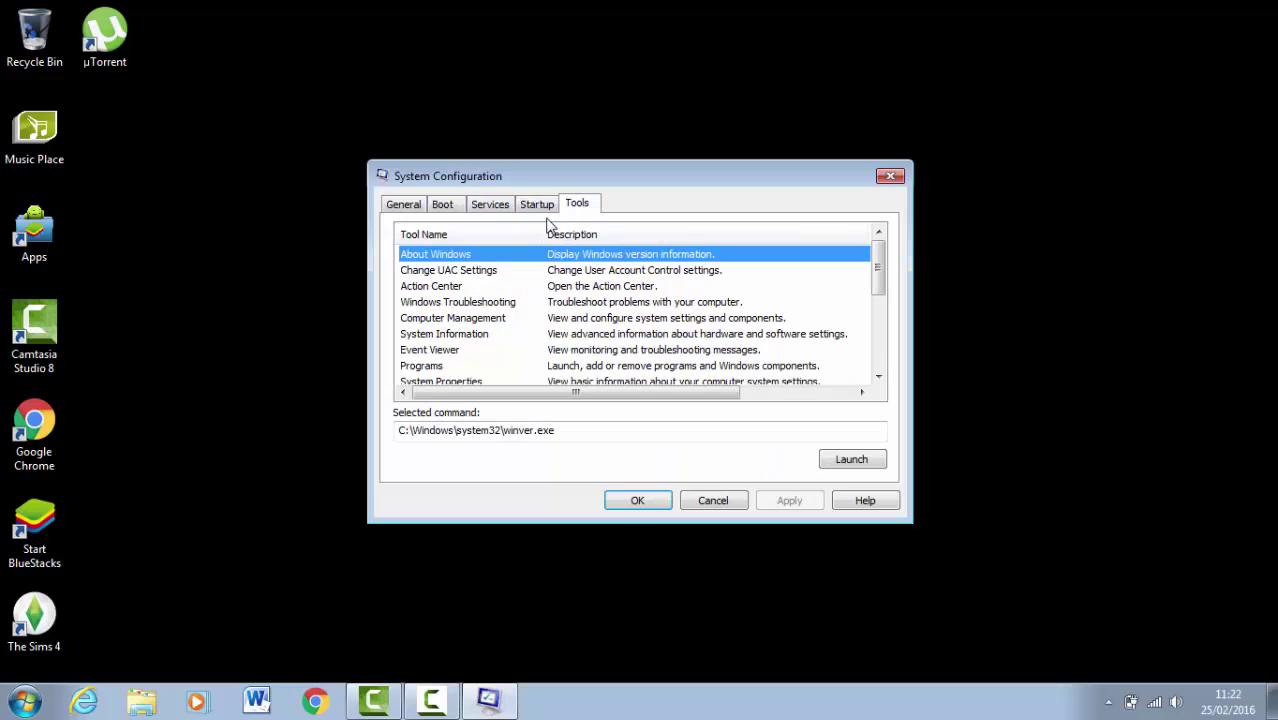
{"action": "left_click", "coordinate": [638, 272]}
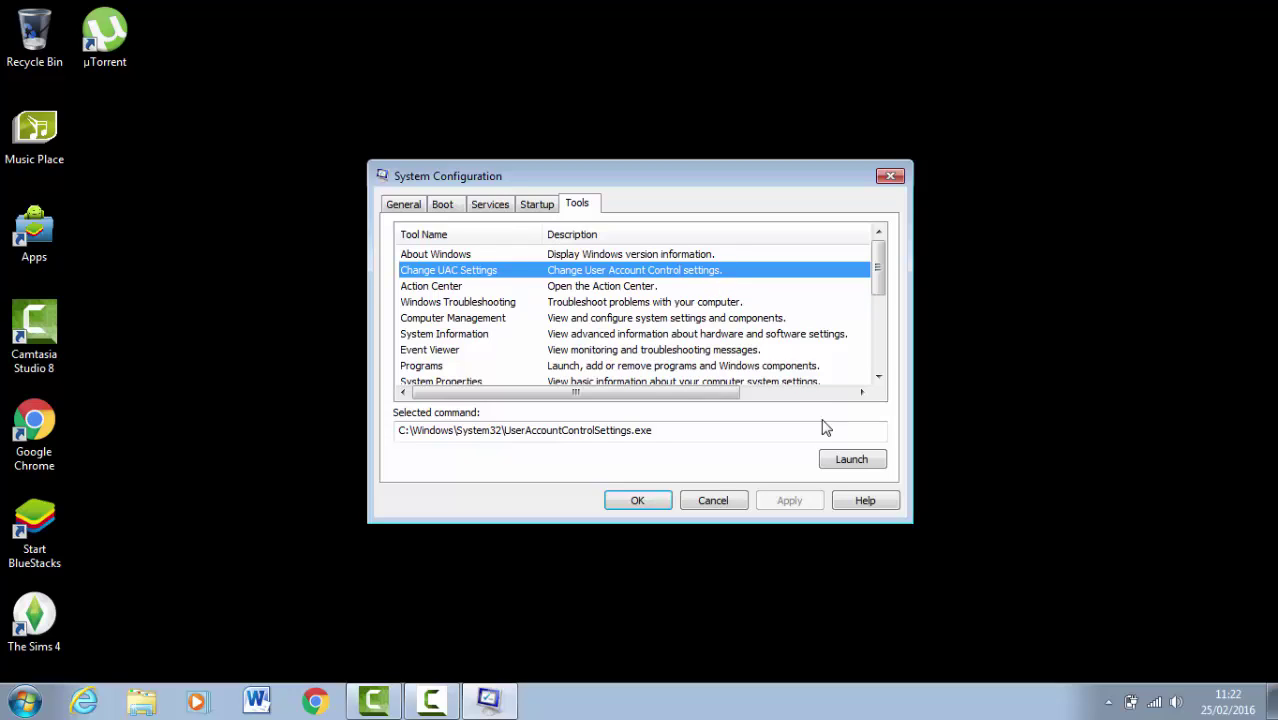
{"action": "left_click", "coordinate": [853, 462]}
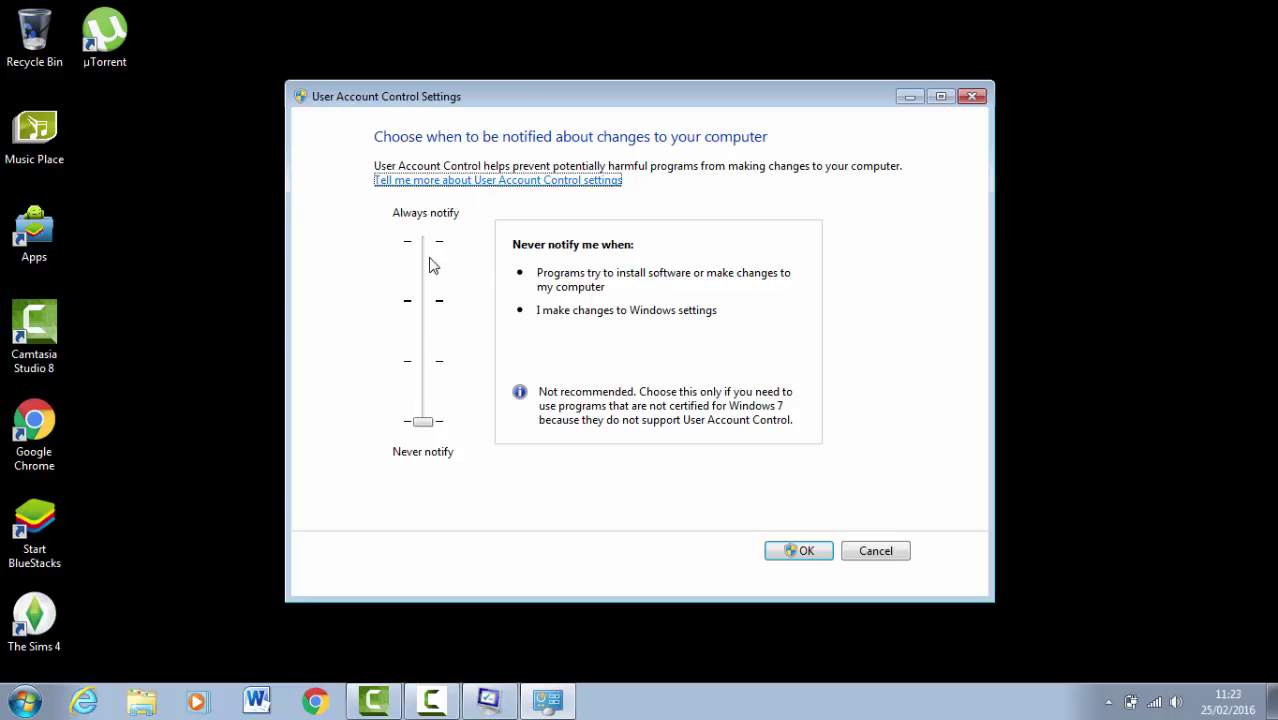
{"action": "left_click", "coordinate": [424, 421]}
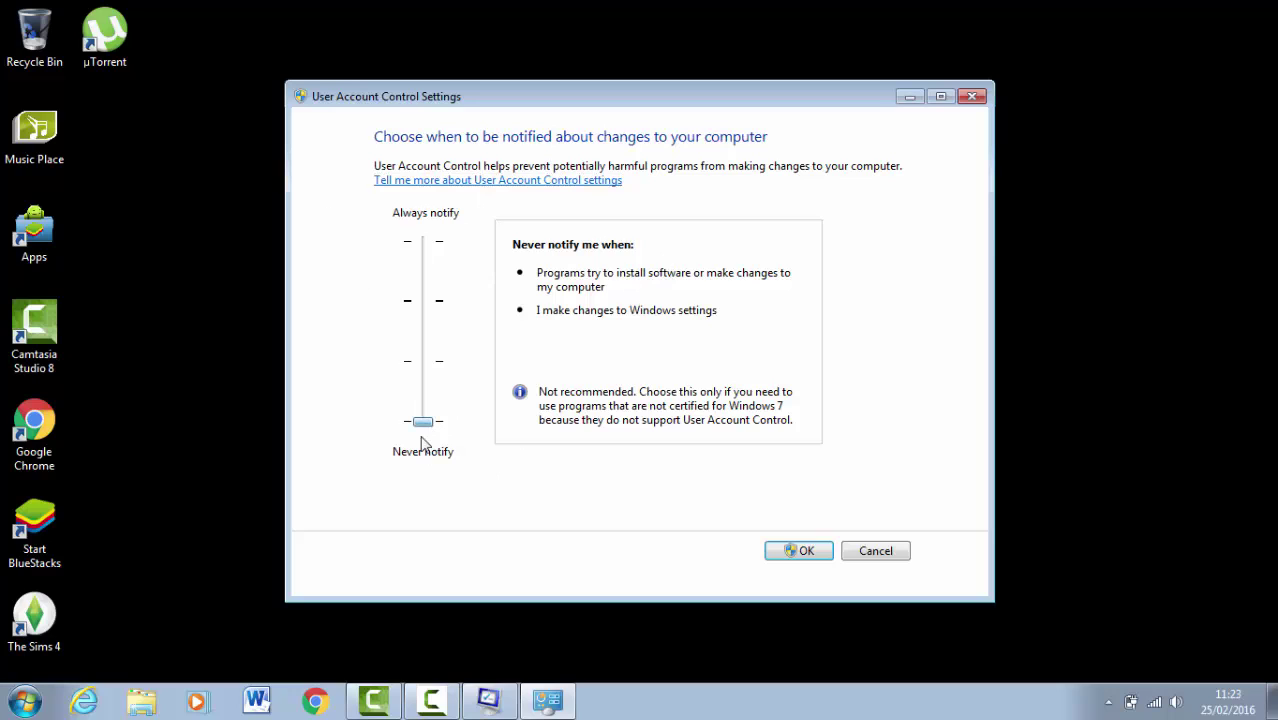
{"action": "mouse_move", "coordinate": [424, 423]}
{"action": "left_mouse_down"}
{"action": "mouse_move", "coordinate": [441, 243]}
{"action": "mouse_move", "coordinate": [442, 421]}
{"action": "left_mouse_up"}
{"action": "left_click", "coordinate": [787, 551]}
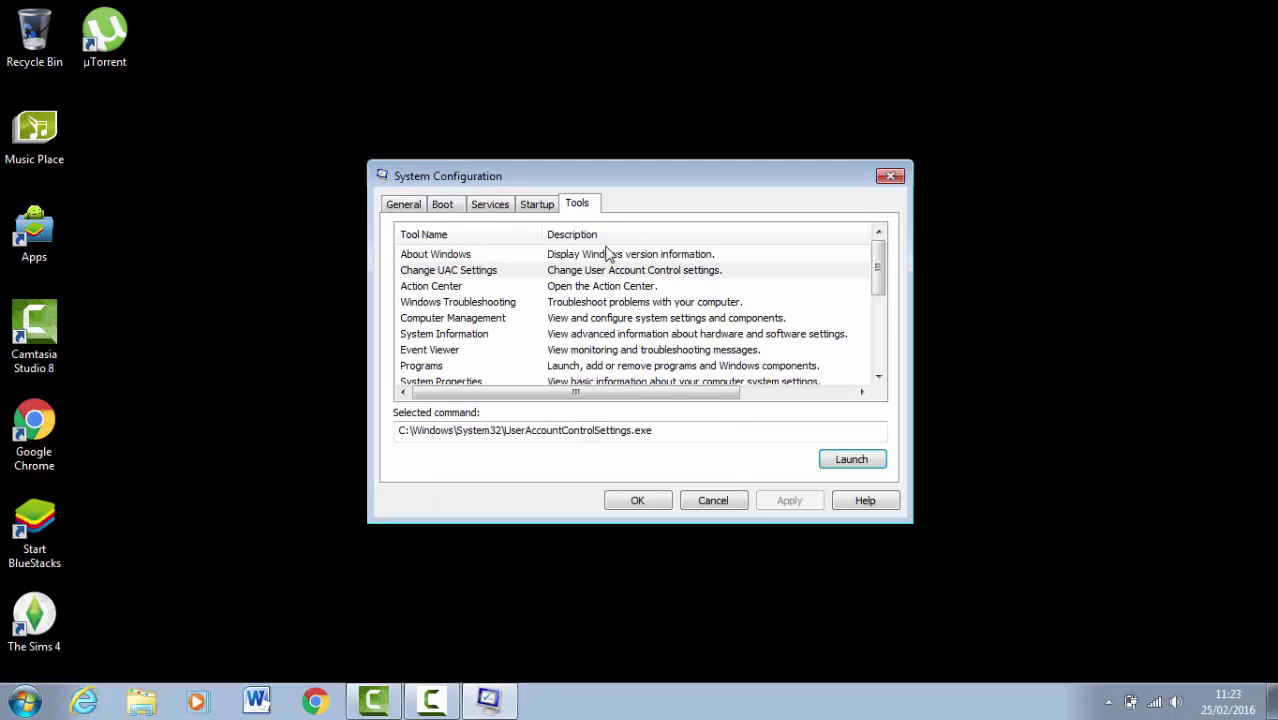
- Hide Microsoft services, review the remaining disabled services, and close System Configuration with OK
{"action": "left_click", "coordinate": [484, 208]}
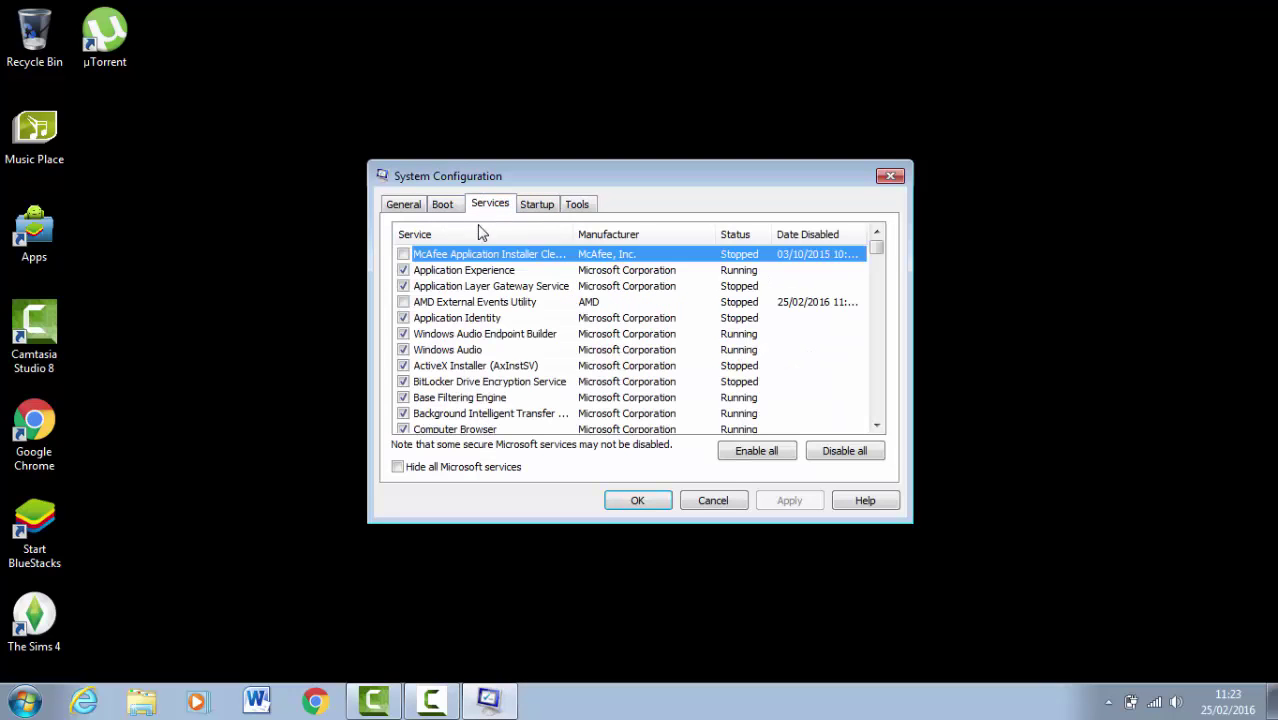
{"action": "left_click", "coordinate": [398, 468]}
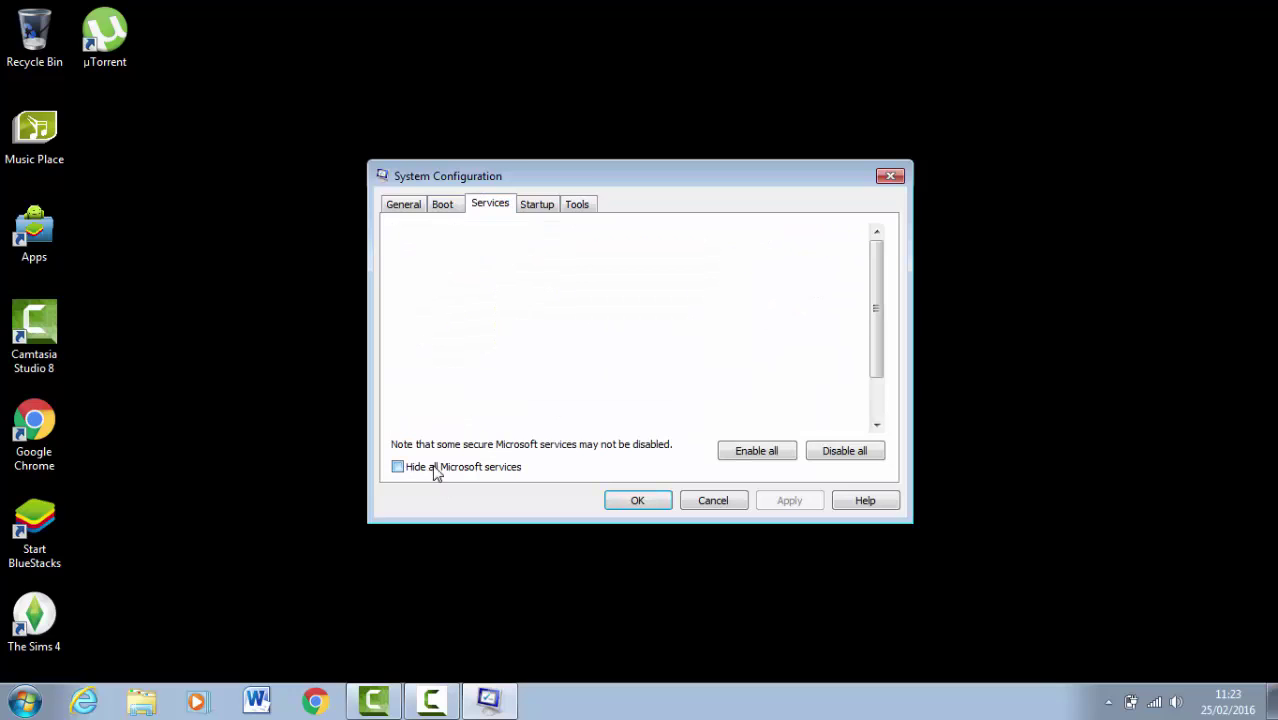
{"action": "left_click_drag", "start_coordinate": [876, 300], "coordinate": [868, 252]}
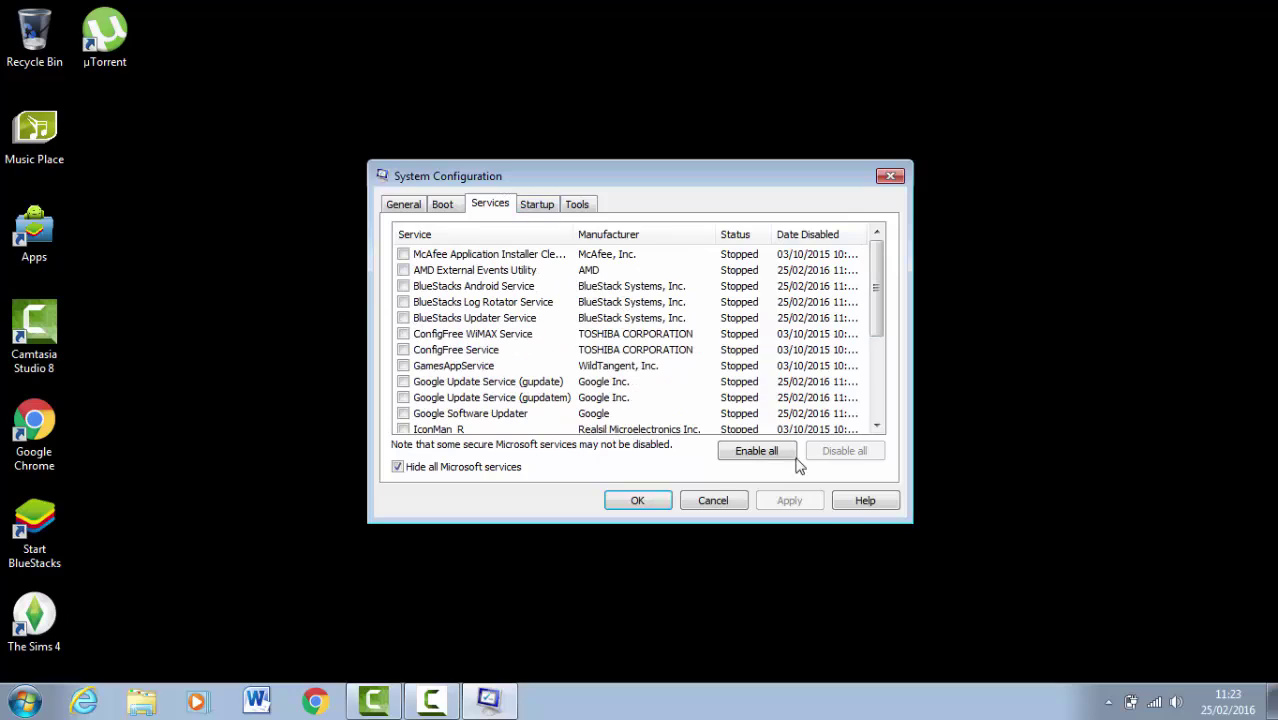
{"action": "left_click", "coordinate": [630, 502]}
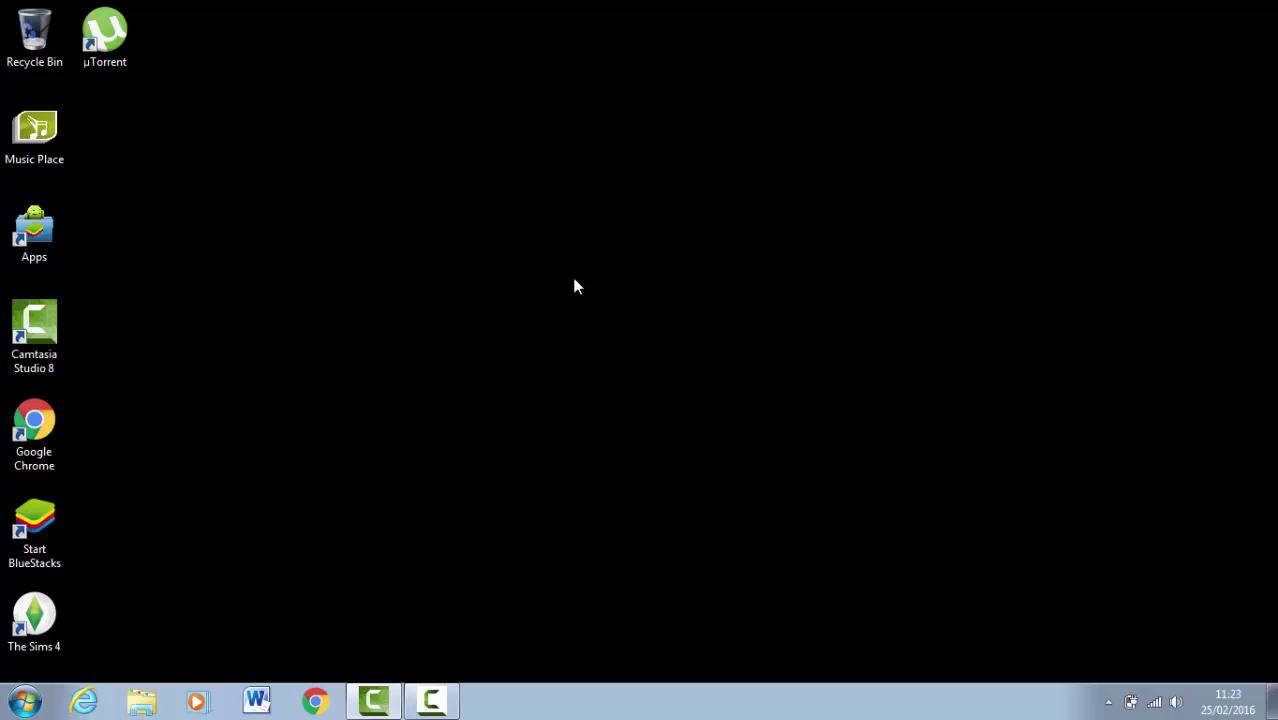
- Open the Run dialog via Start search and open the %temp% folder
{"action": "left_click", "coordinate": [25, 700]}
{"action": "type", "text": "run"}
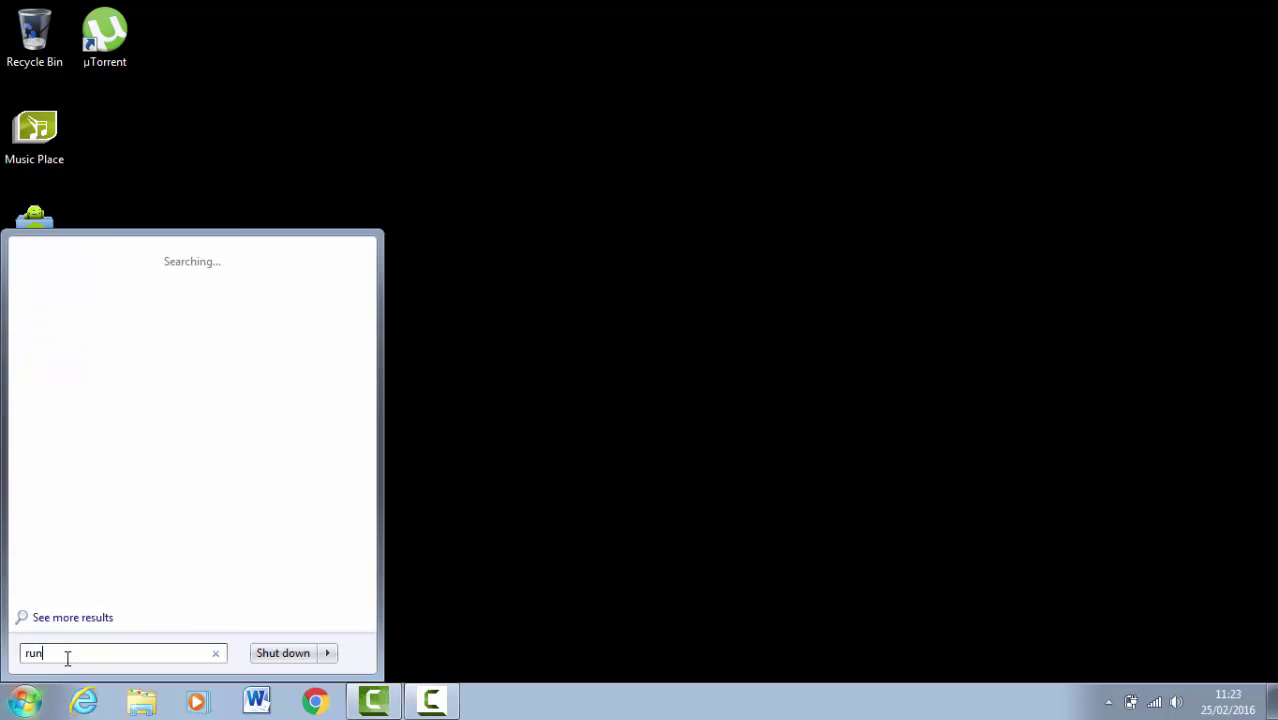
{"action": "left_click", "coordinate": [118, 285]}
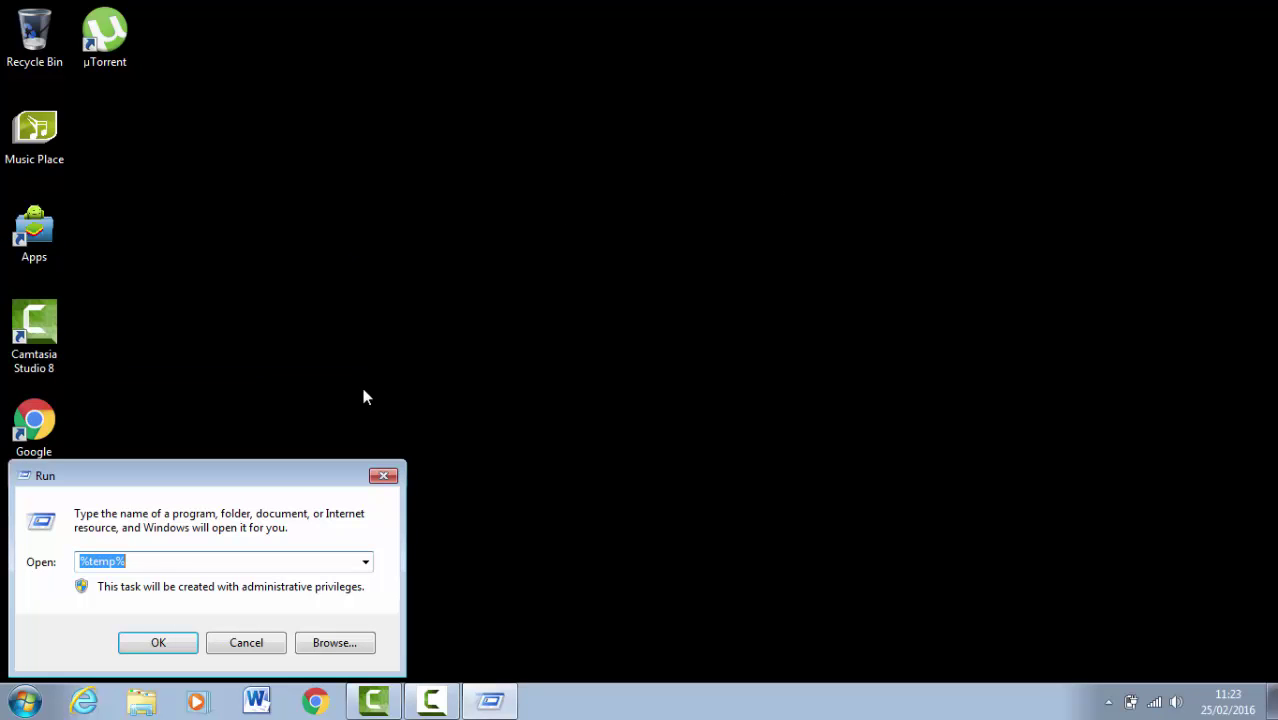
{"action": "key", "text": "BackSpace"}
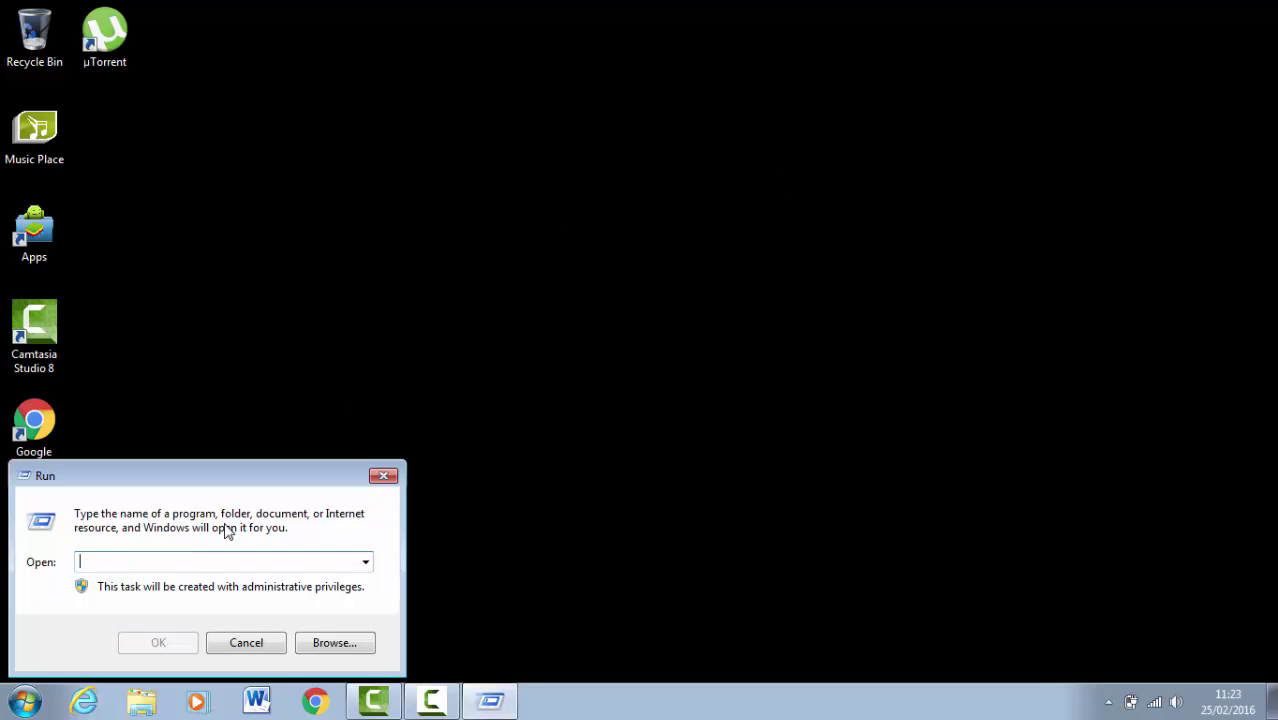
{"action": "type", "text": "%temo"}
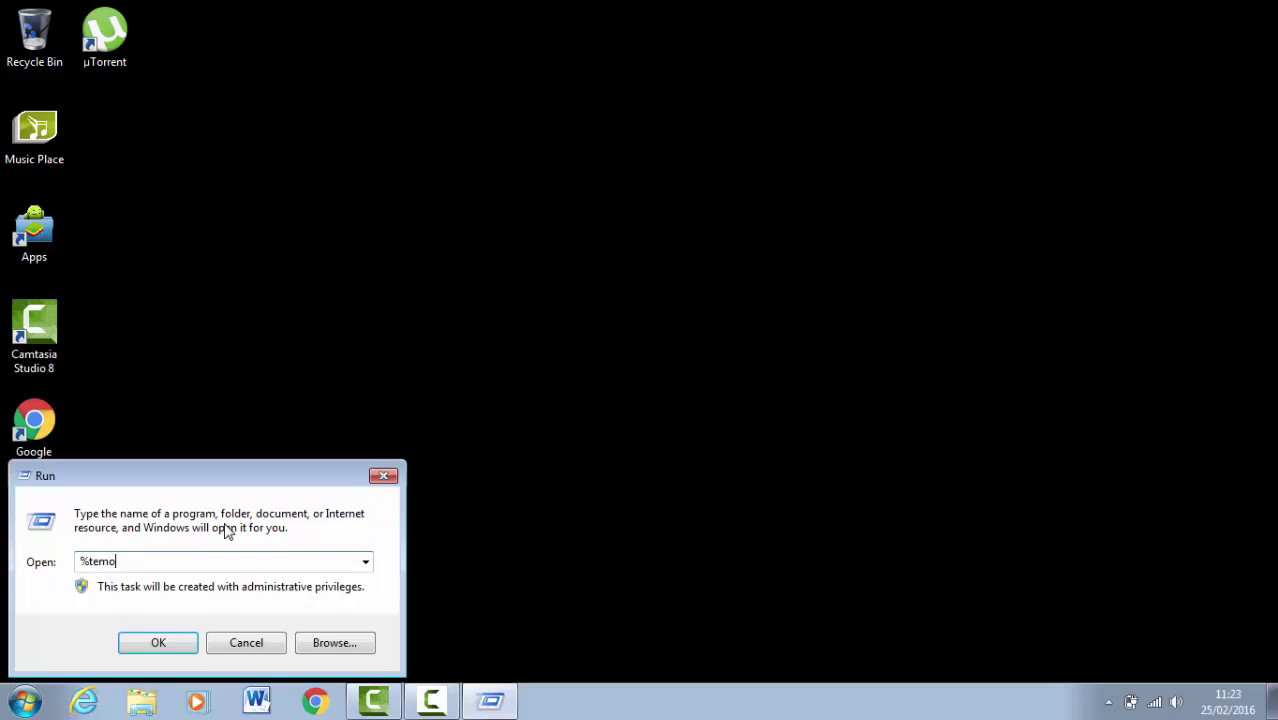
{"action": "key", "text": "BackSpace"}
{"action": "type", "text": "p"}
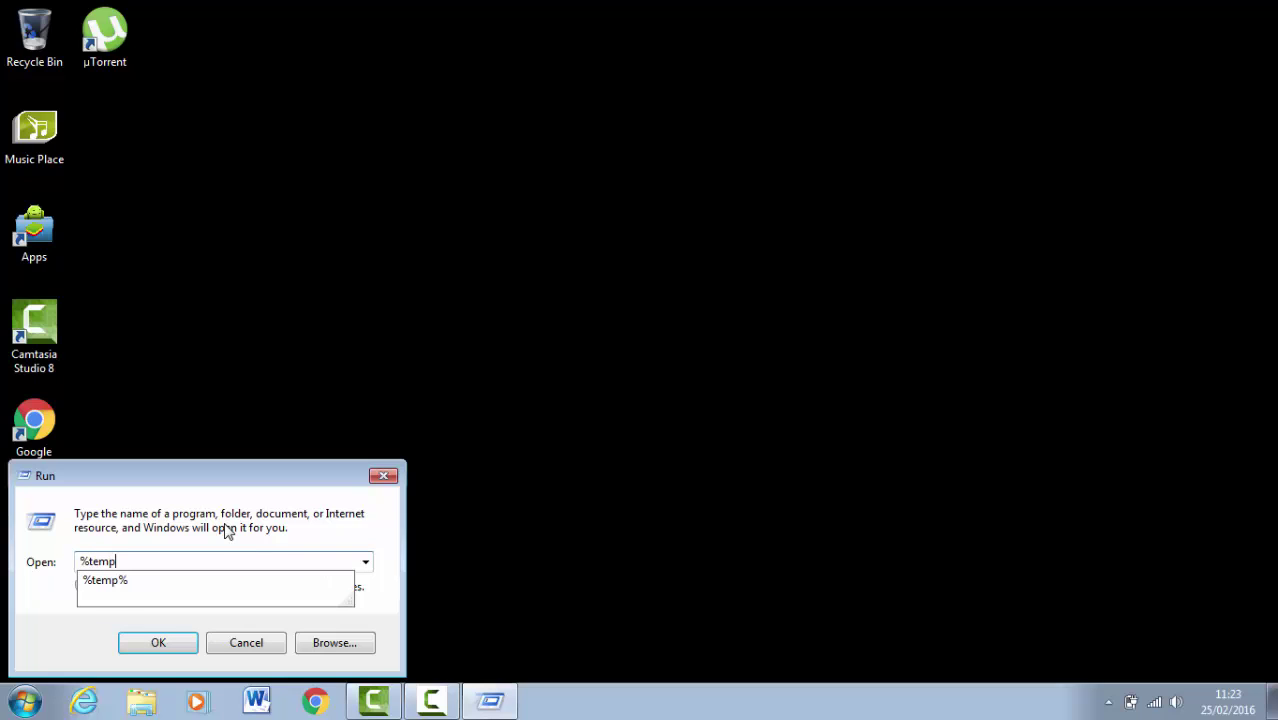
{"action": "type", "text": "%"}
{"action": "left_click", "coordinate": [192, 640]}
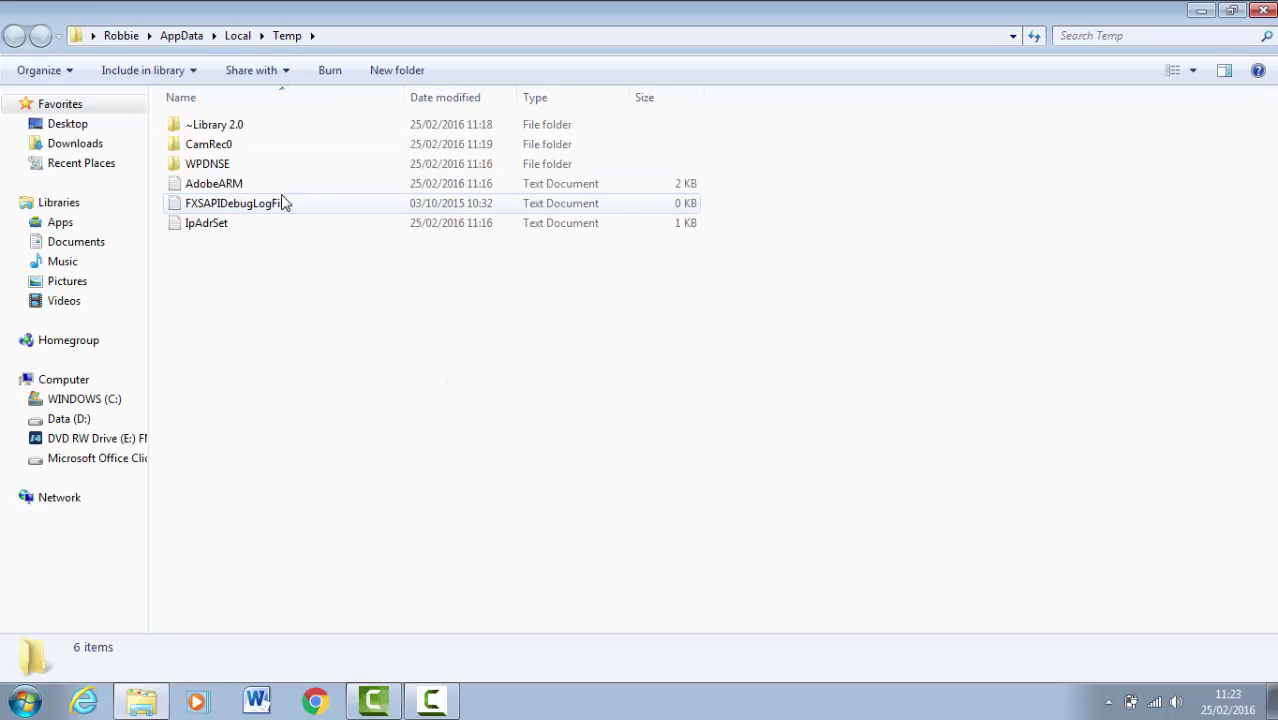
- Recycle all Temp folder items, skipping the in-use file and folder, then close the window
{"action": "left_click", "coordinate": [283, 202]}
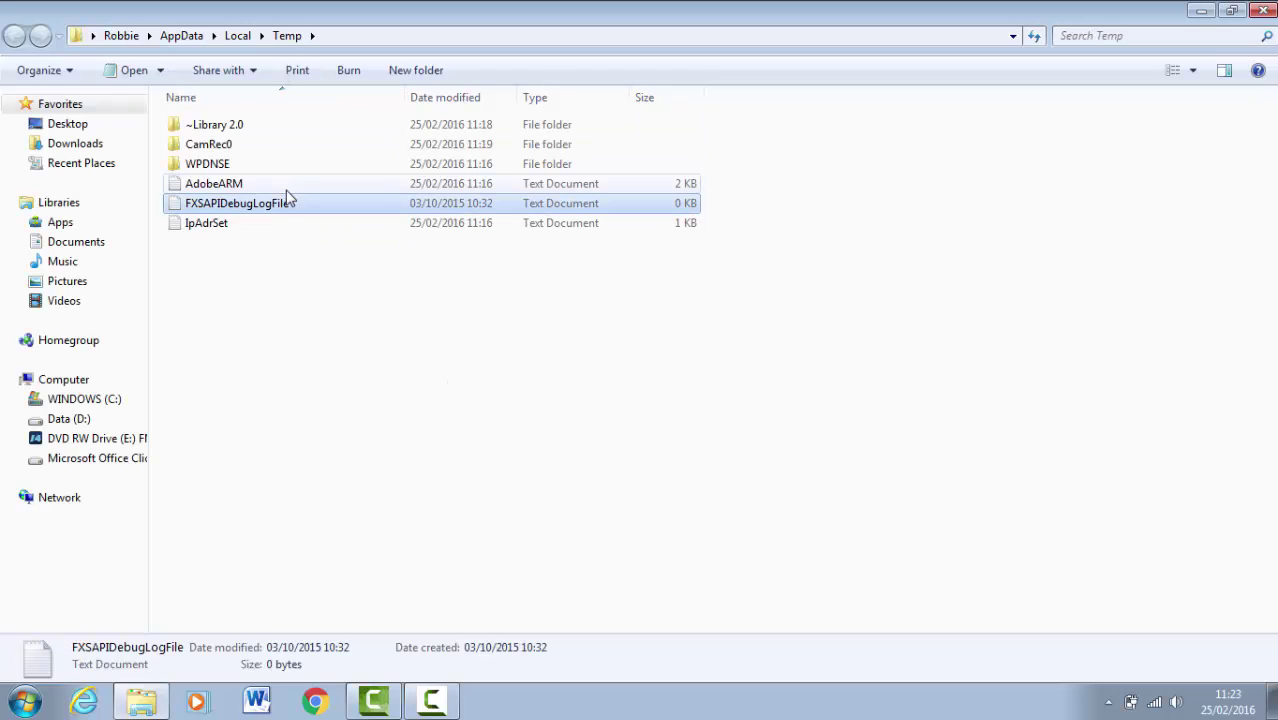
{"action": "key", "text": "ctrl+a"}
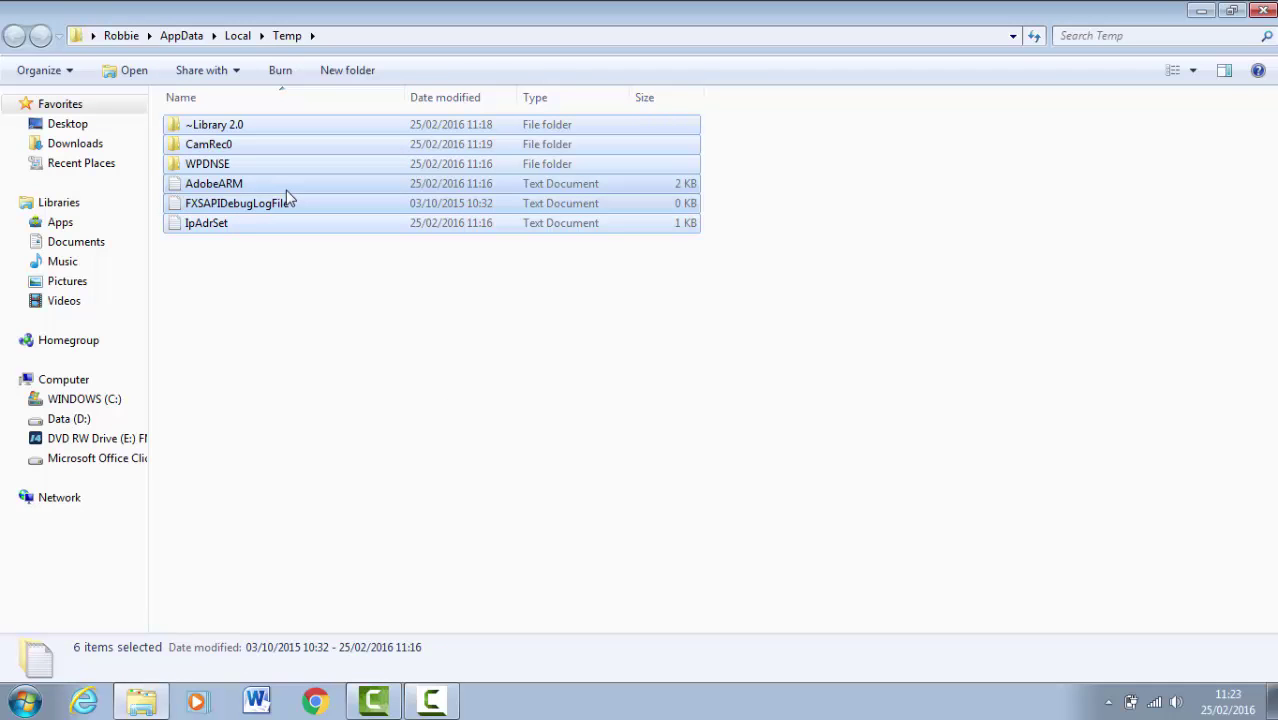
{"action": "key", "text": "Delete"}
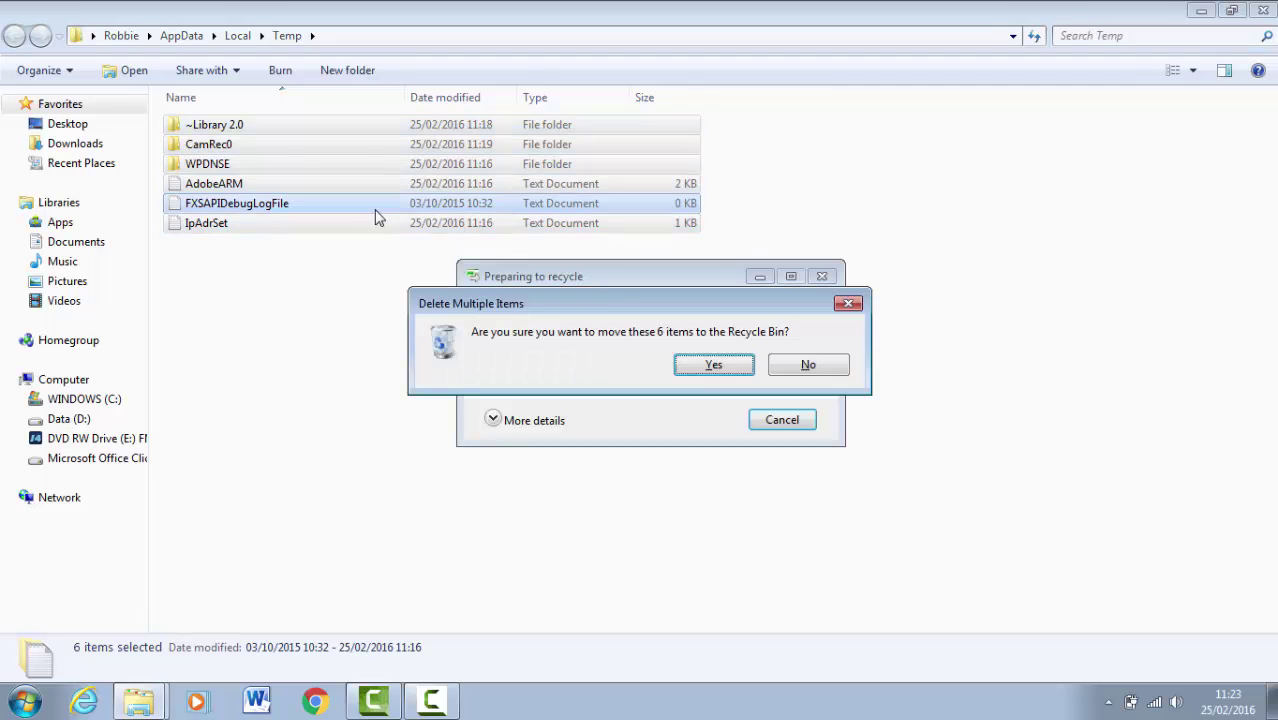
{"action": "left_click", "coordinate": [710, 368]}
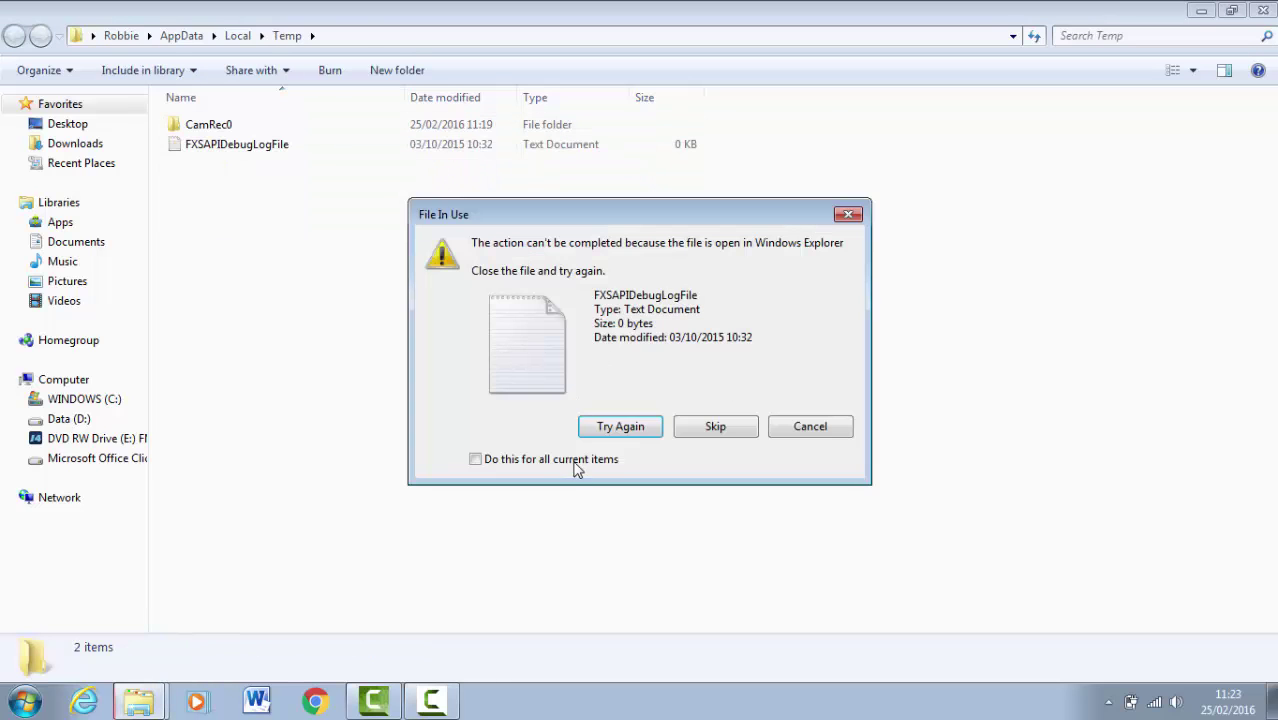
{"action": "left_click", "coordinate": [575, 463]}
{"action": "left_click", "coordinate": [715, 426]}
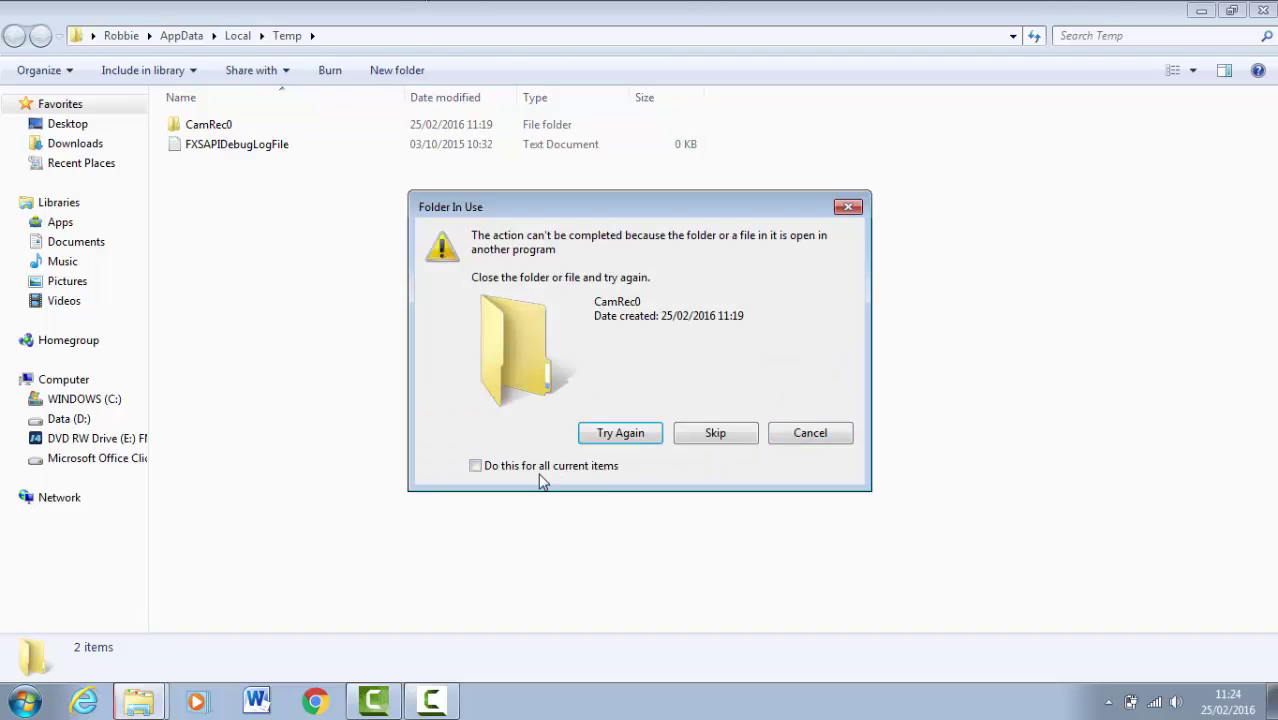
{"action": "left_click", "coordinate": [545, 468]}
{"action": "left_click", "coordinate": [715, 433]}
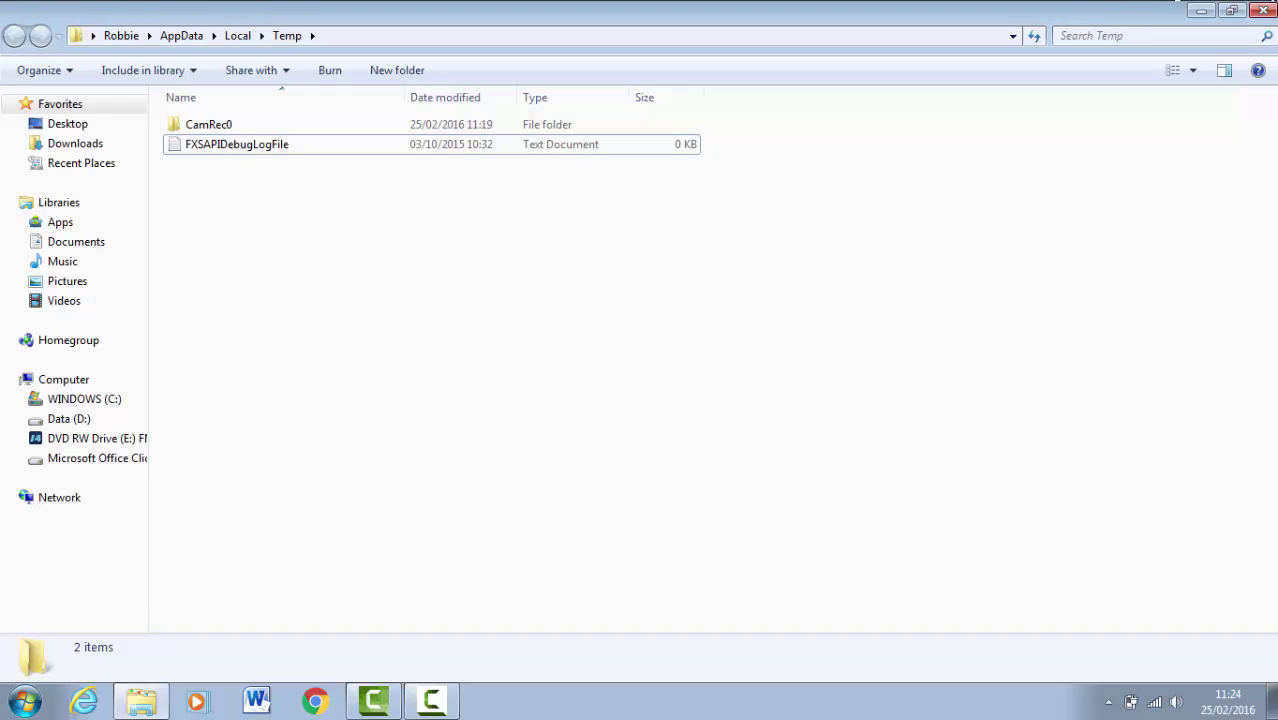
{"action": "left_click", "coordinate": [1263, 10]}
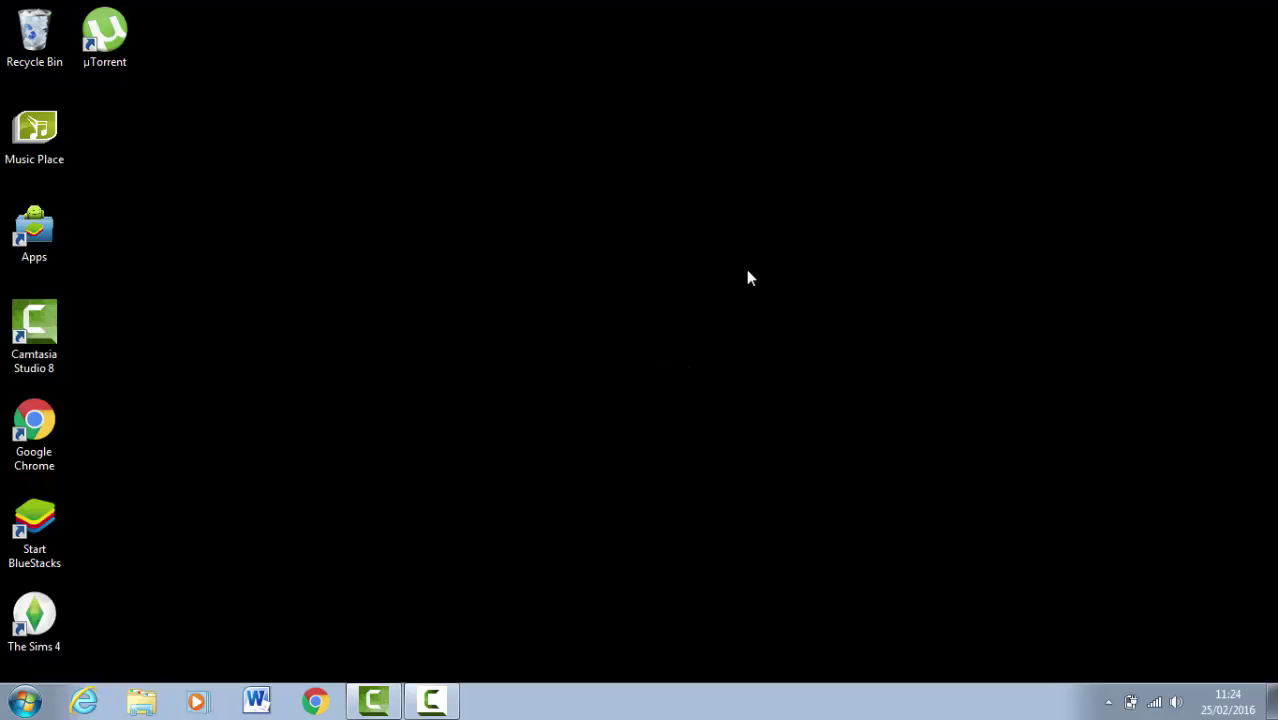
- Search 'disk cleanup' in the Start menu and launch Disk Cleanup
{"action": "left_click", "coordinate": [26, 702]}
{"action": "left_click", "coordinate": [74, 652]}
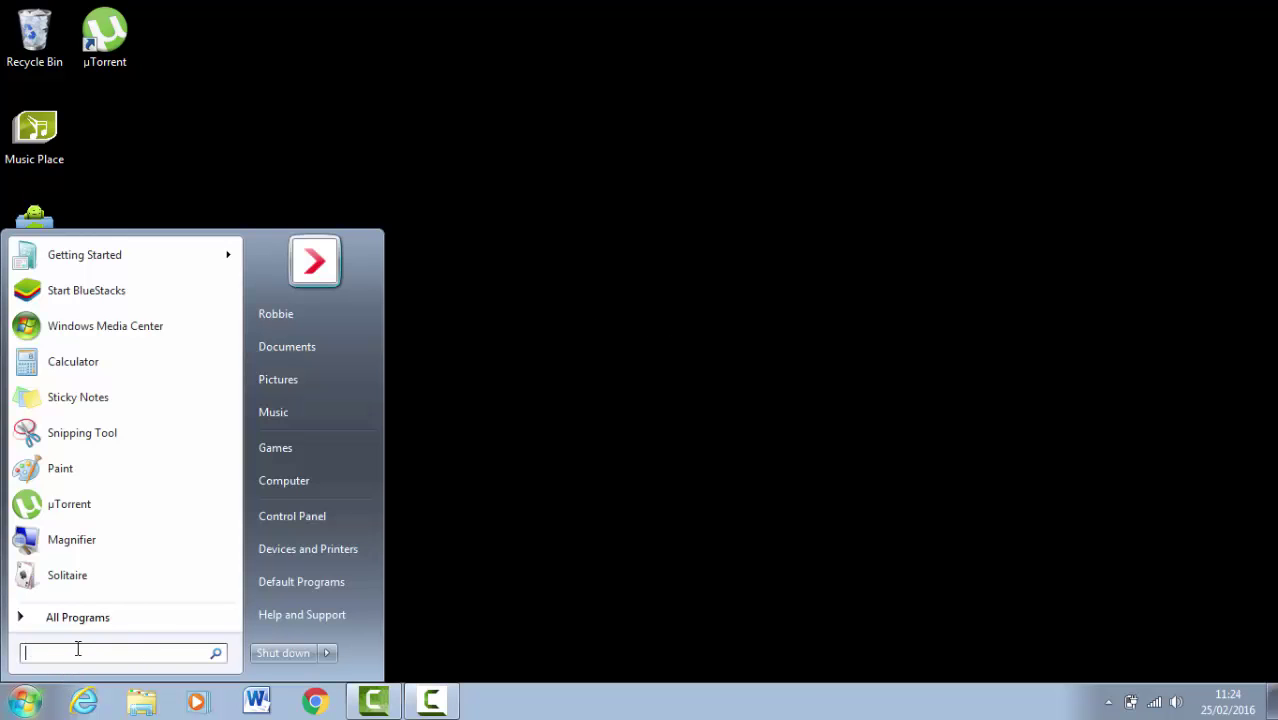
{"action": "type", "text": "dis"}
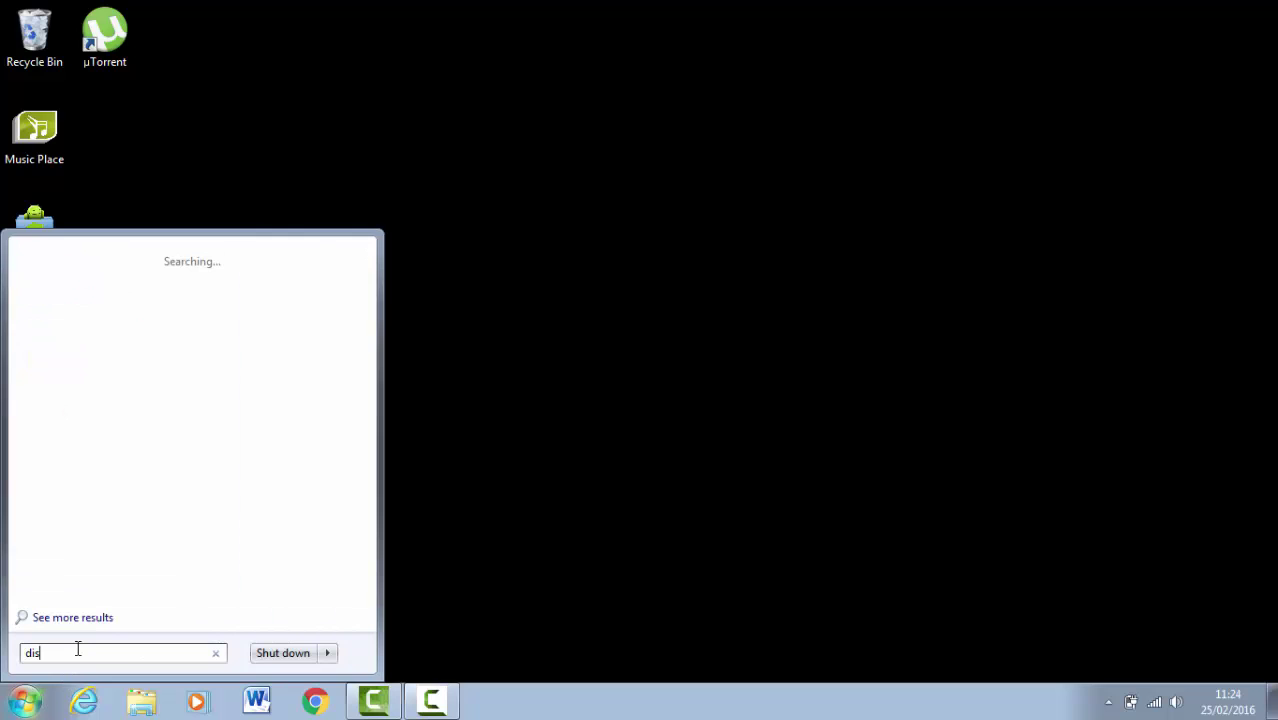
{"action": "type", "text": "c c"}
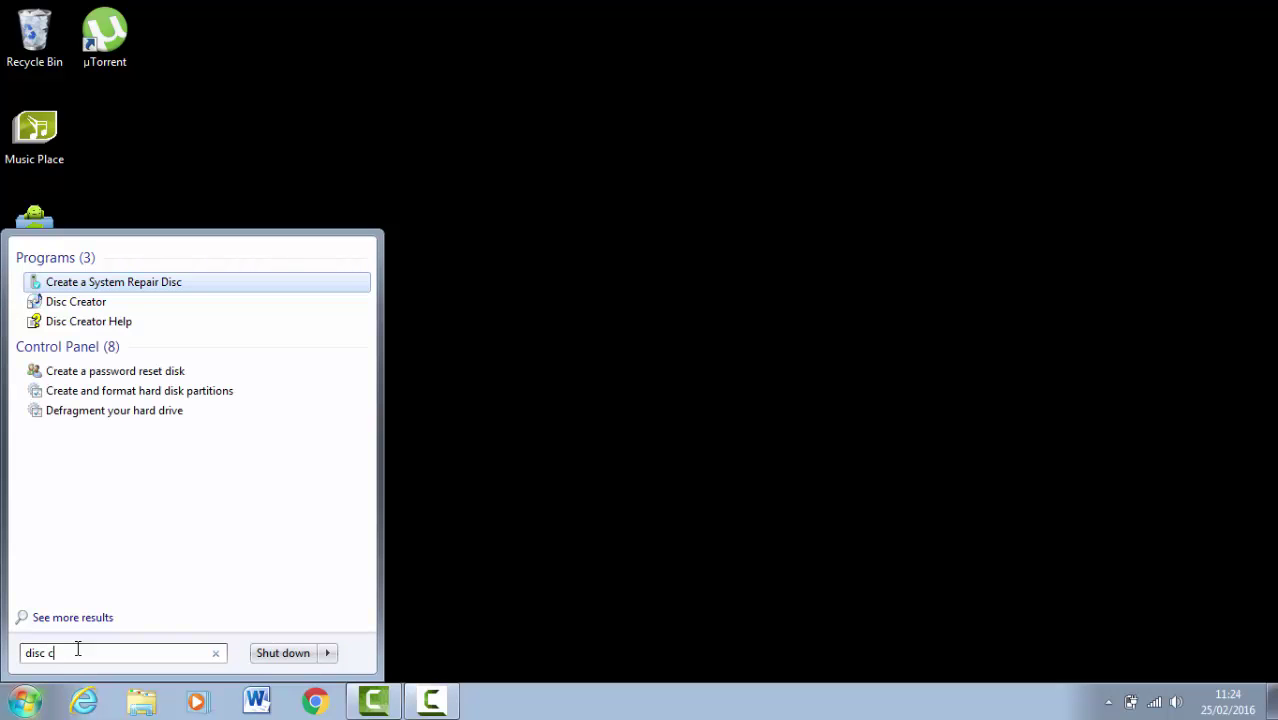
{"action": "type", "text": "l"}
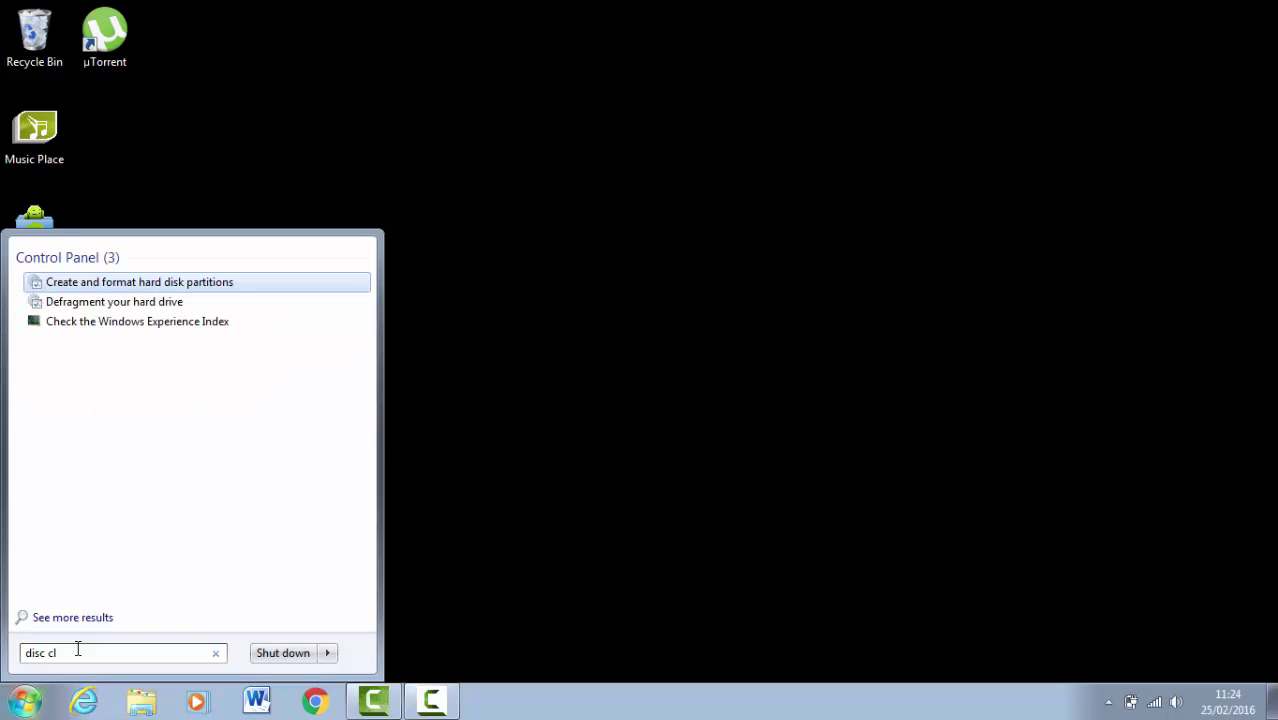
{"action": "key", "text": "BackSpace"}
{"action": "key", "text": "BackSpace"}
{"action": "key", "text": "BackSpace"}
{"action": "key", "text": "BackSpace"}
{"action": "type", "text": "sc"}
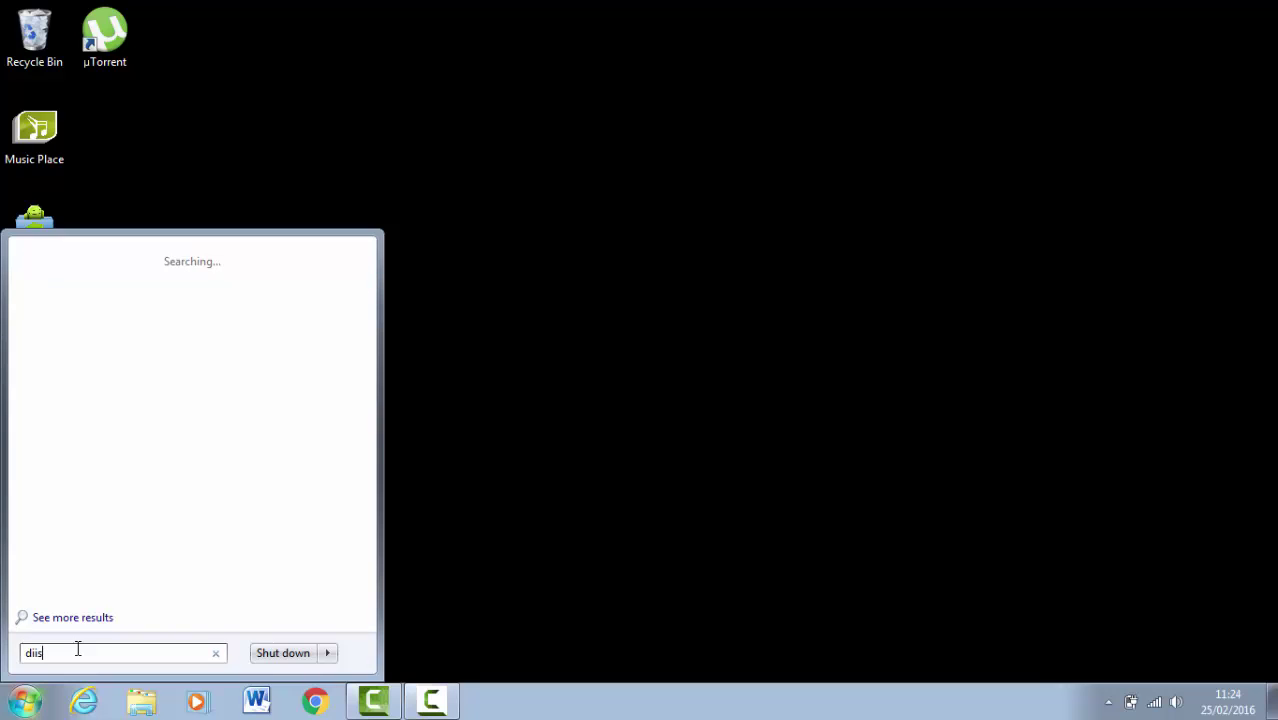
{"action": "key", "text": "BackSpace"}
{"action": "key", "text": "BackSpace"}
{"action": "type", "text": "sk cleanup"}
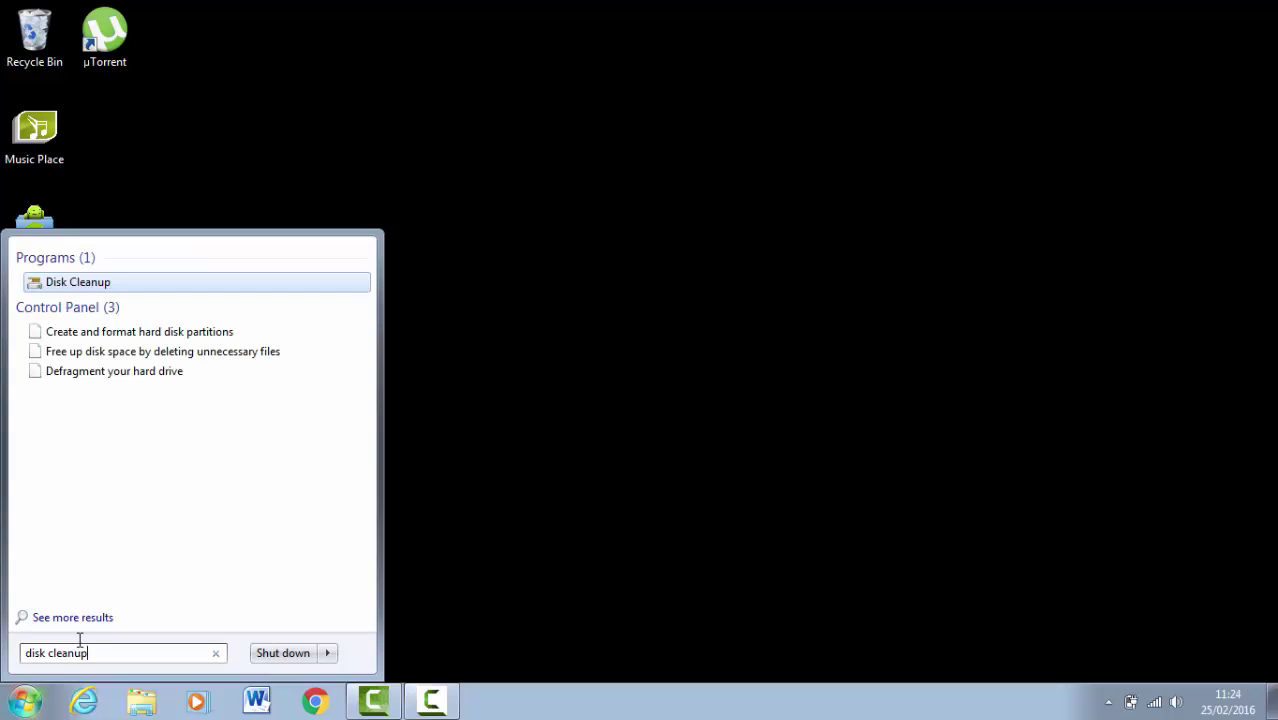
{"action": "left_click", "coordinate": [78, 283]}
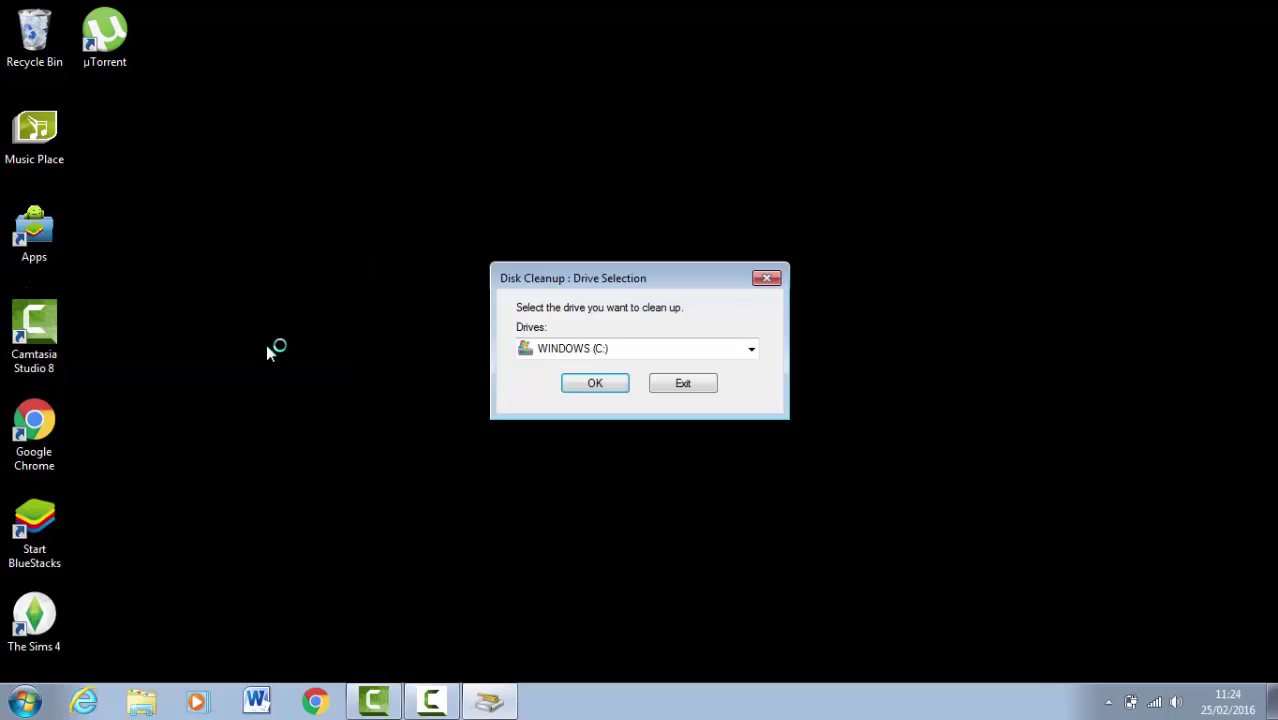
- Leave WINDOWS (C:) selected and close Disk Cleanup without cleaning
{"action": "left_click", "coordinate": [605, 348]}
{"action": "left_click", "coordinate": [605, 348]}
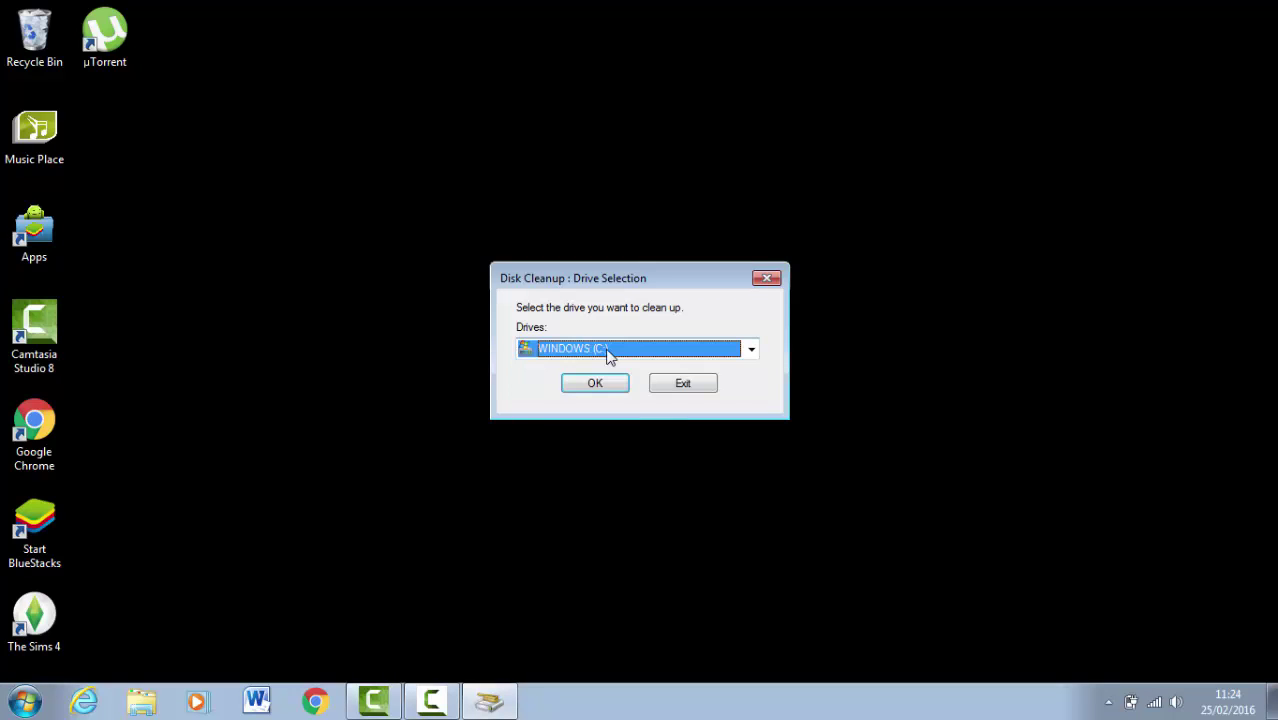
{"action": "left_click", "coordinate": [767, 280]}
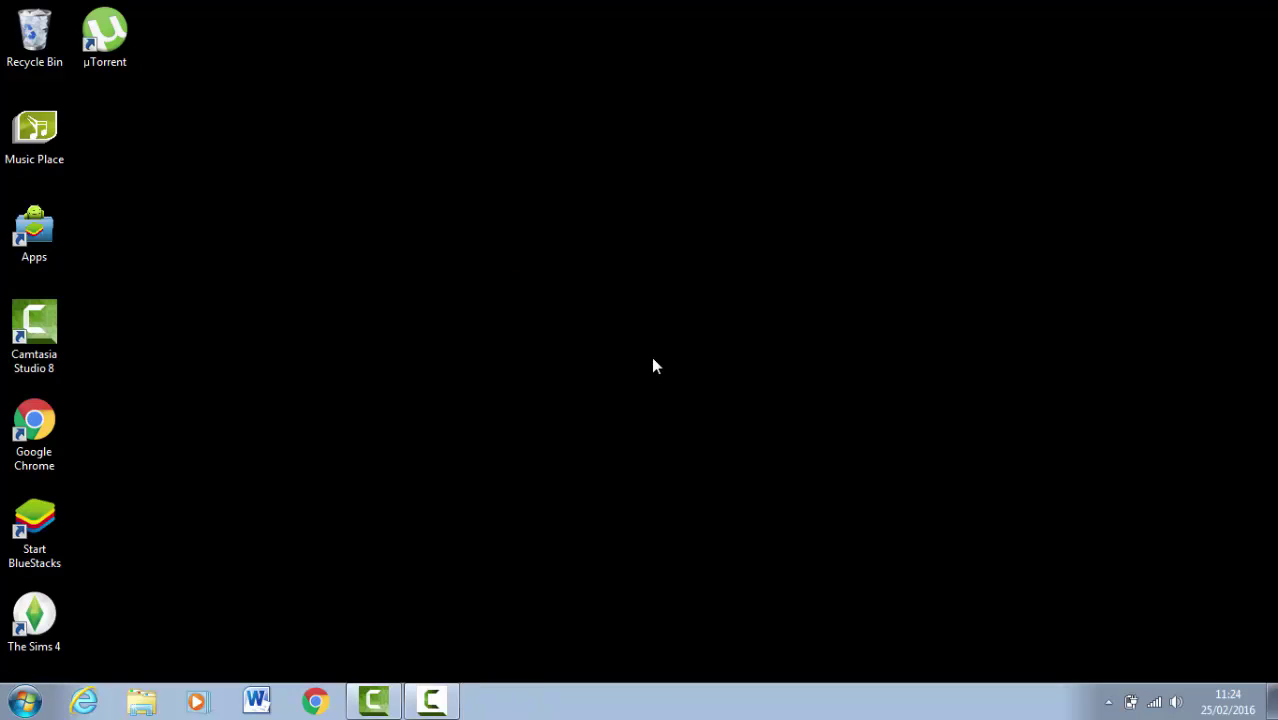